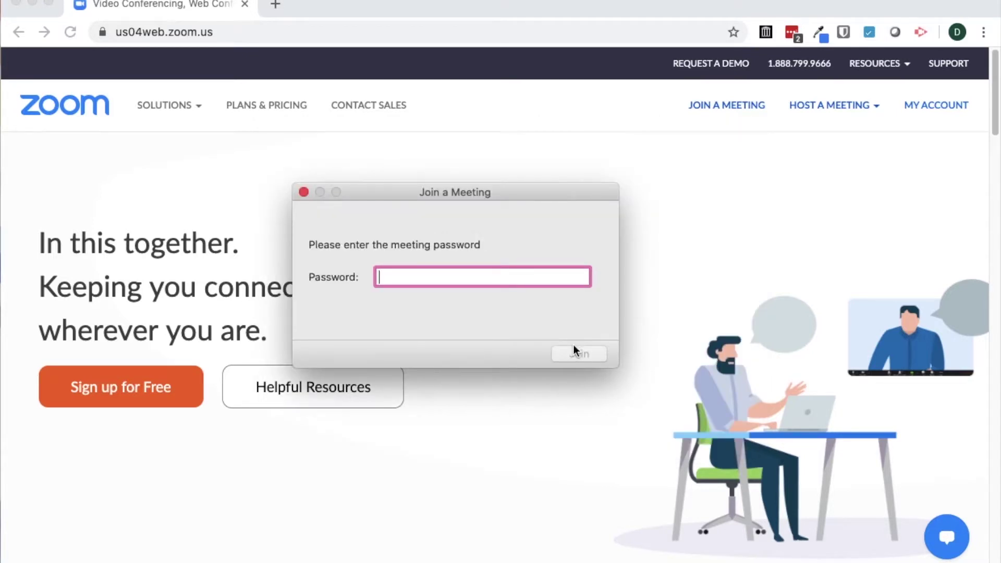
- Enter the meeting password and join the meeting
{"action": "type", "text": "•••••"}
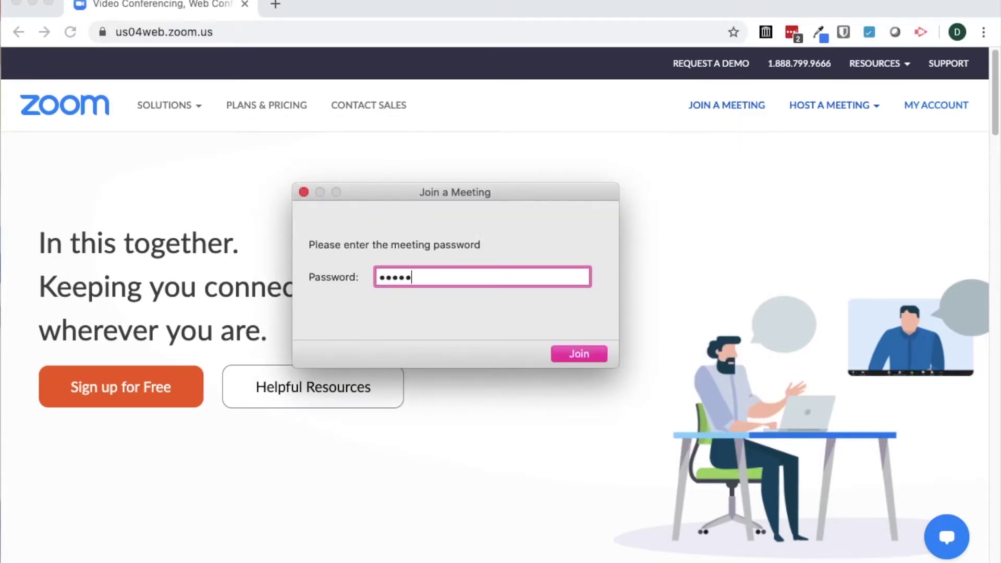
{"action": "type", "text": "•"}
{"action": "left_click", "coordinate": [593, 352]}
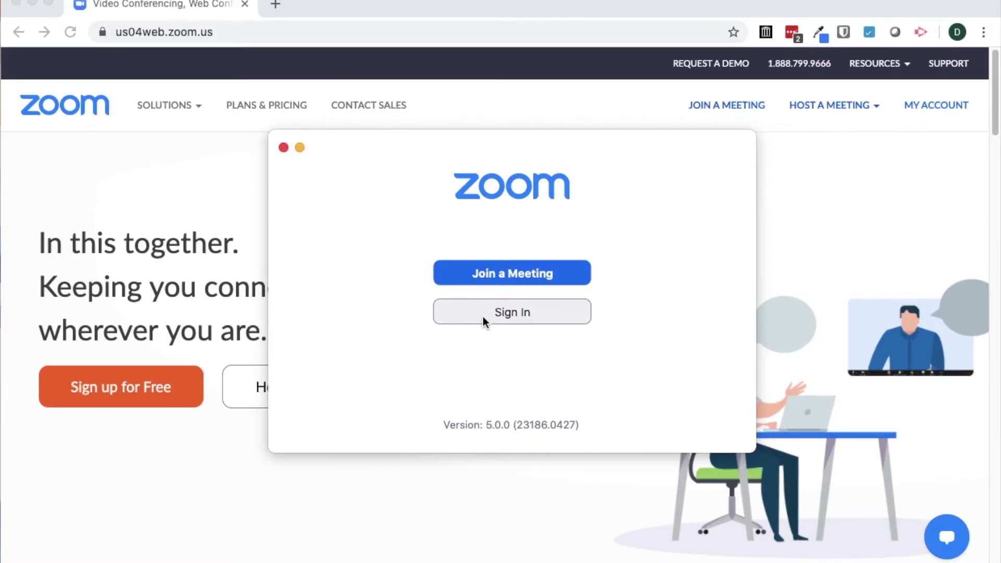
- Start signing in with Google, then close the Zoom start window
{"action": "left_click", "coordinate": [482, 317]}
{"action": "left_click", "coordinate": [596, 295]}
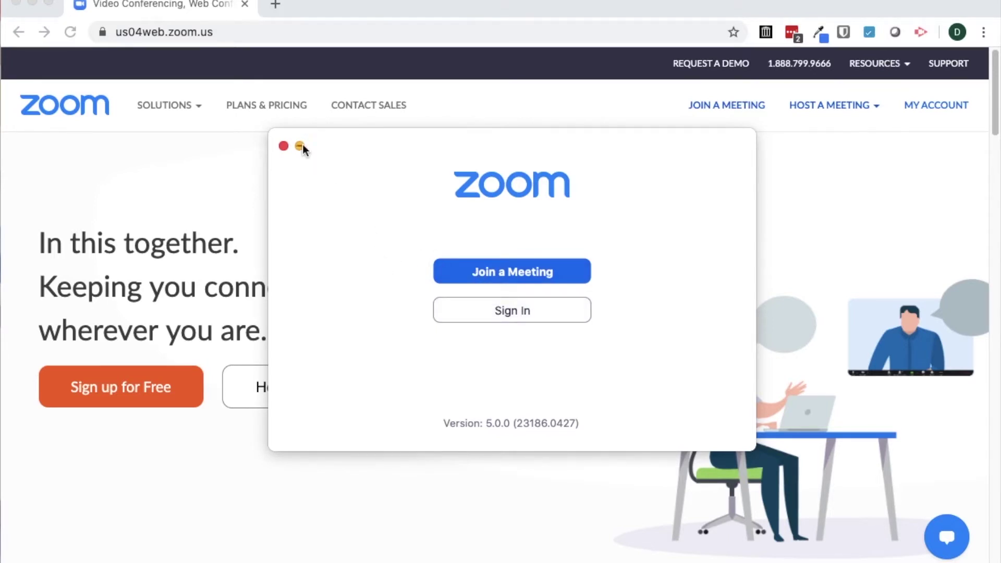
{"action": "left_click", "coordinate": [283, 145]}
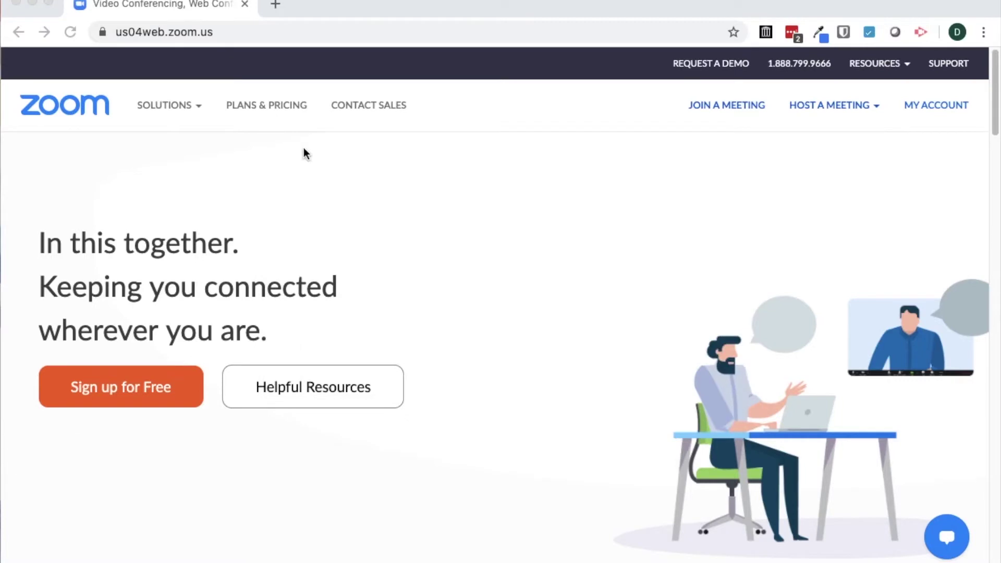
- Check plans, then draft 'My Zoom Meeting' with a Google Calendar invite and cancel it
{"action": "left_click", "coordinate": [259, 107]}
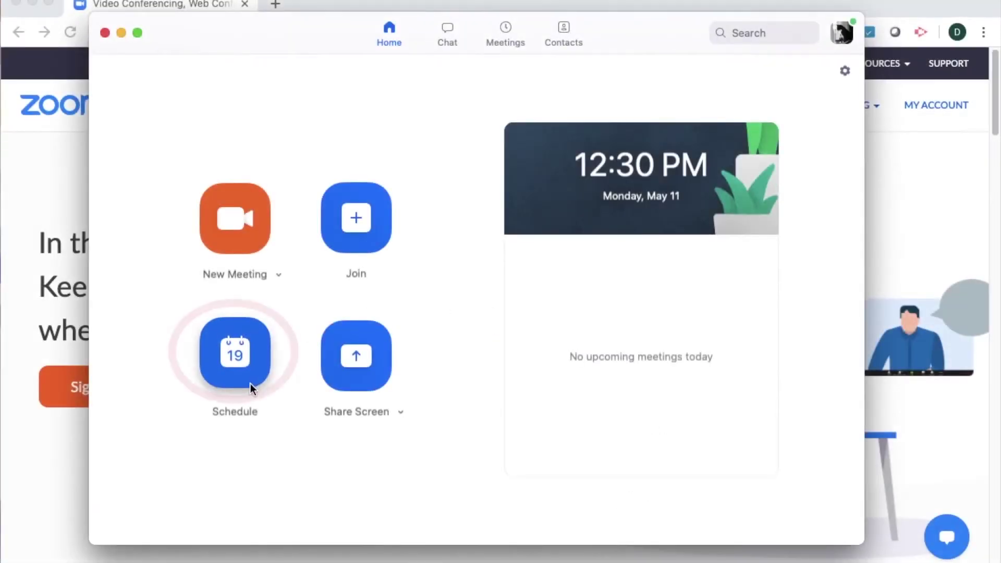
{"action": "left_click", "coordinate": [235, 354]}
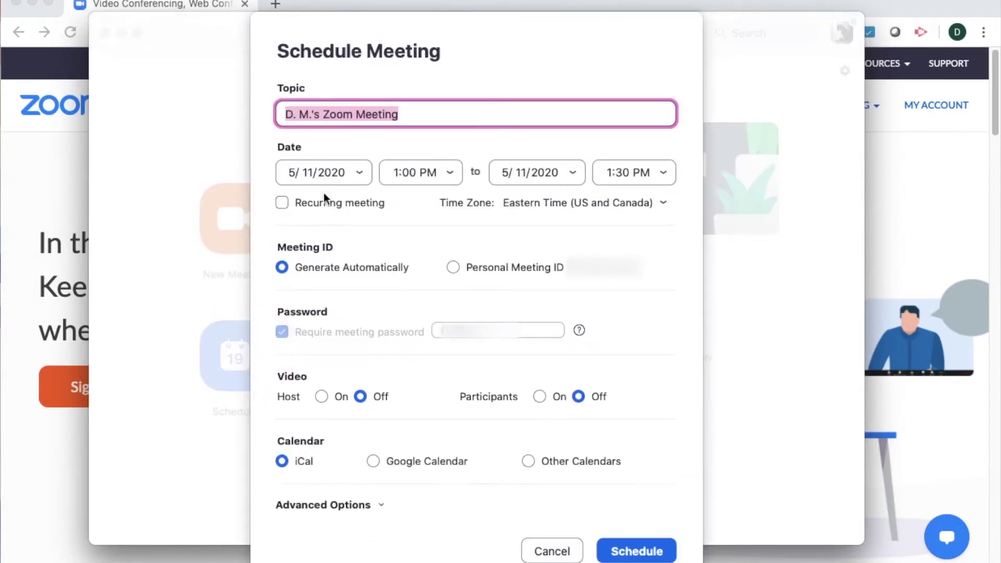
{"action": "left_click", "coordinate": [322, 113]}
{"action": "key", "text": "shift+Left"}
{"action": "key", "text": "shift+Left"}
{"action": "key", "text": "shift+Left"}
{"action": "key", "text": "shift+Left"}
{"action": "key", "text": "shift+Left"}
{"action": "key", "text": "shift+Left"}
{"action": "key", "text": "shift+Left"}
{"action": "key", "text": "shift+Left"}
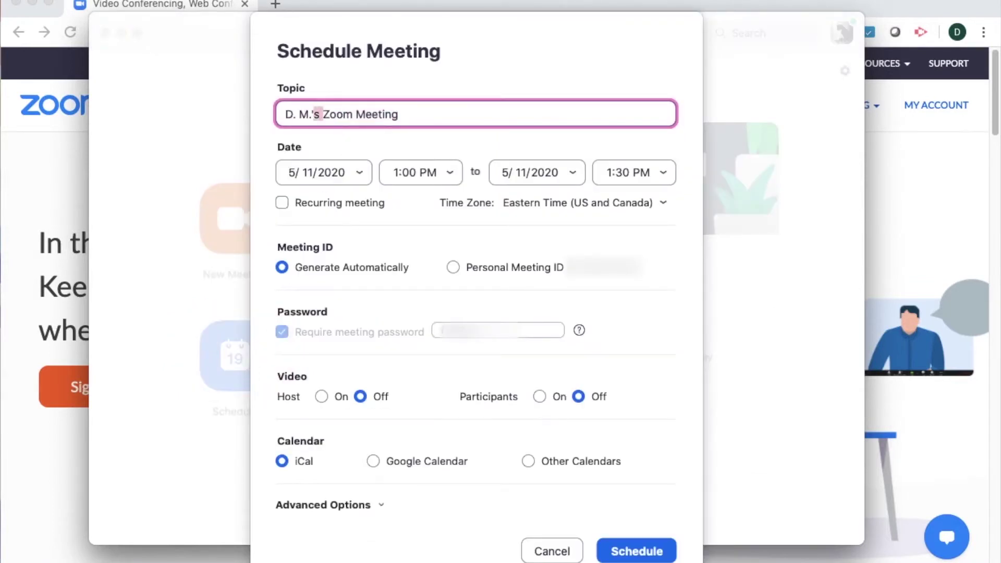
{"action": "type", "text": "My"}
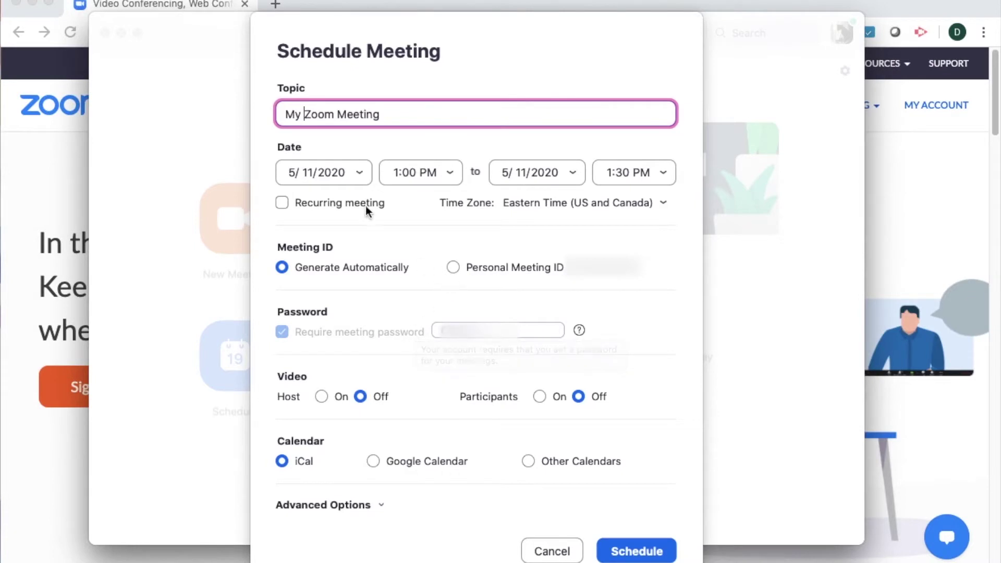
{"action": "left_click", "coordinate": [434, 464]}
{"action": "left_click", "coordinate": [533, 548]}
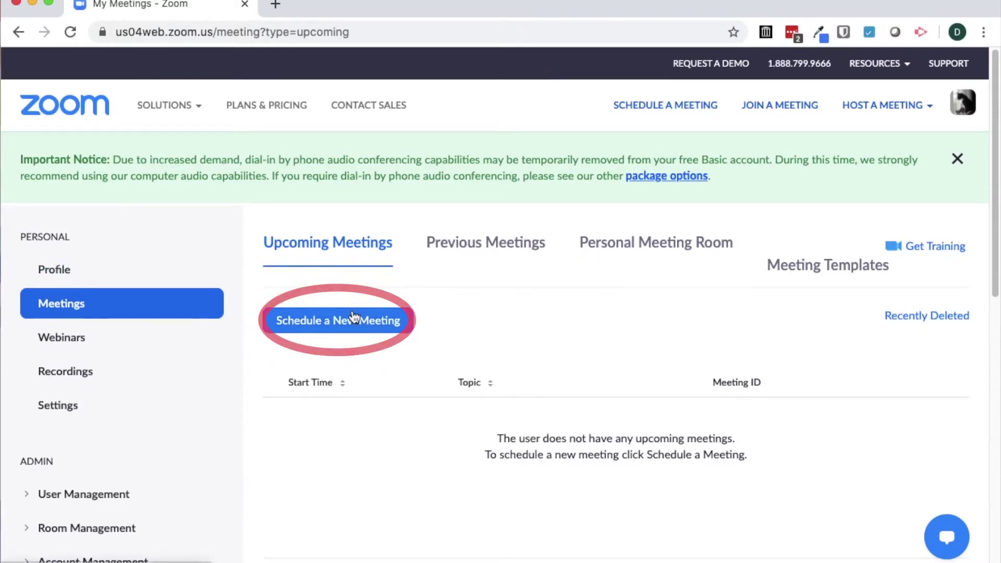
- Scroll down My Meetings and follow the Chrome Extension download link
{"action": "left_click_drag", "start_coordinate": [996, 90], "coordinate": [995, 171]}
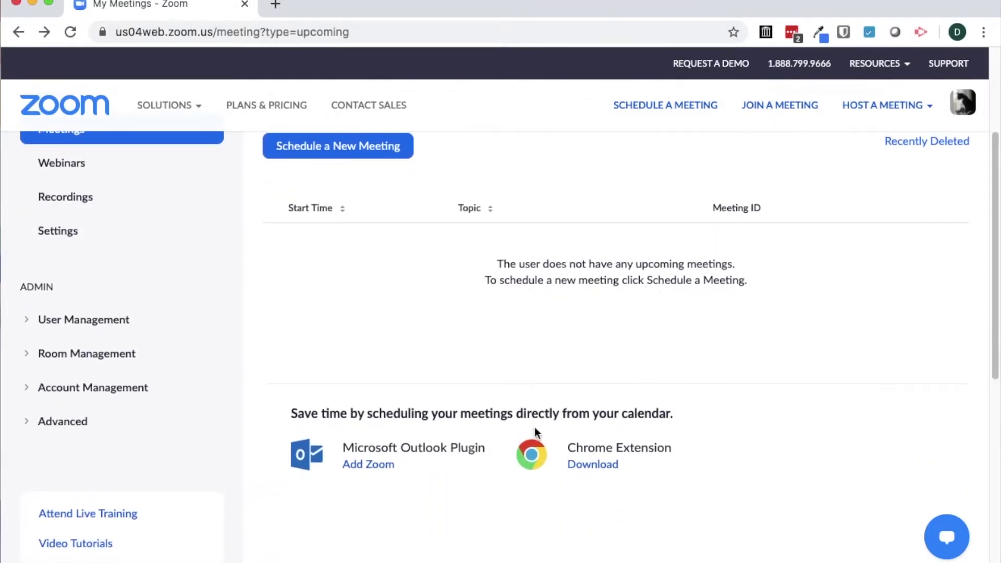
{"action": "left_click", "coordinate": [605, 467]}
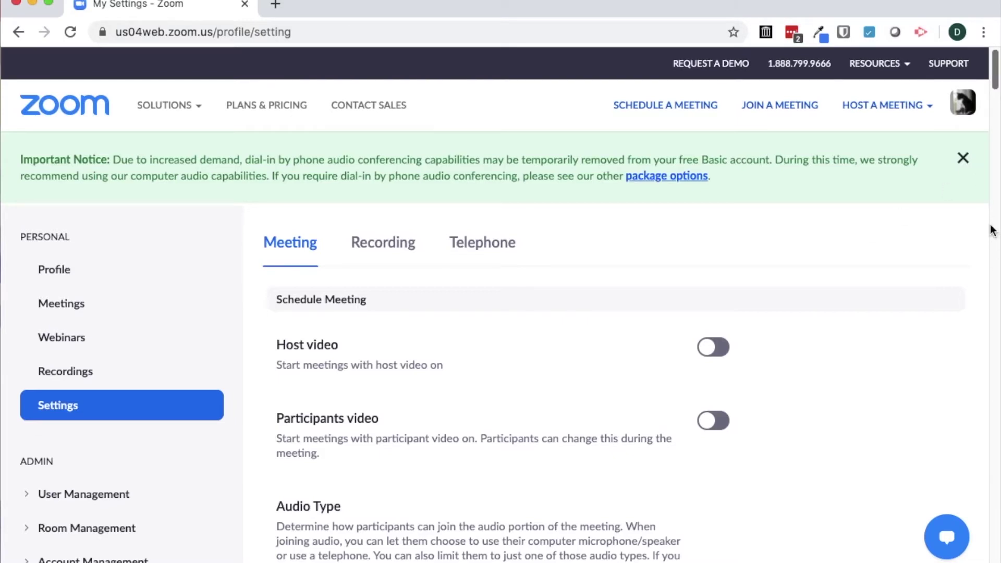
{"action": "left_click_drag", "start_coordinate": [994, 83], "coordinate": [996, 124]}
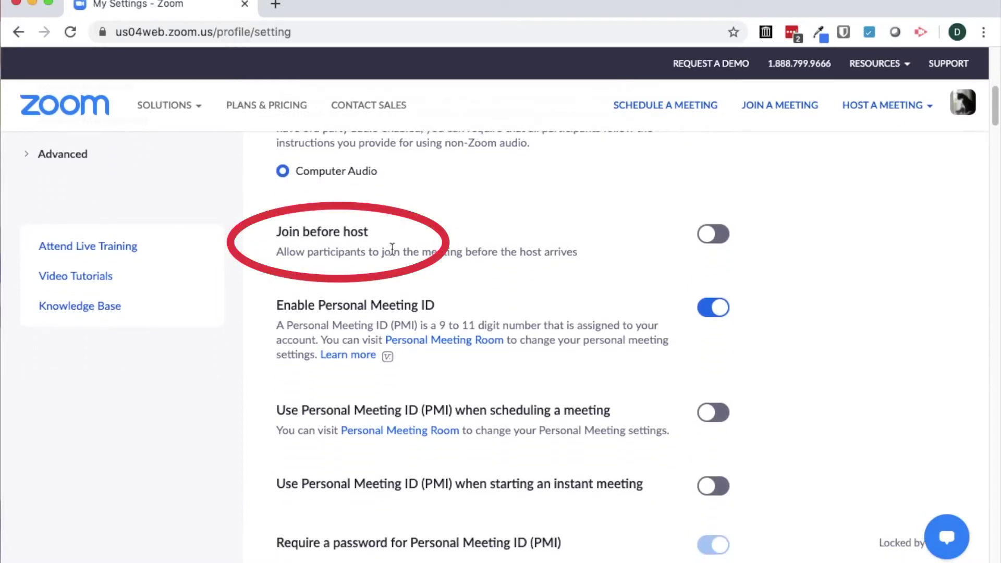
{"action": "mouse_move", "coordinate": [994, 104]}
{"action": "left_mouse_down"}
{"action": "mouse_move", "coordinate": [994, 146]}
{"action": "mouse_move", "coordinate": [886, 152]}
{"action": "left_mouse_up"}
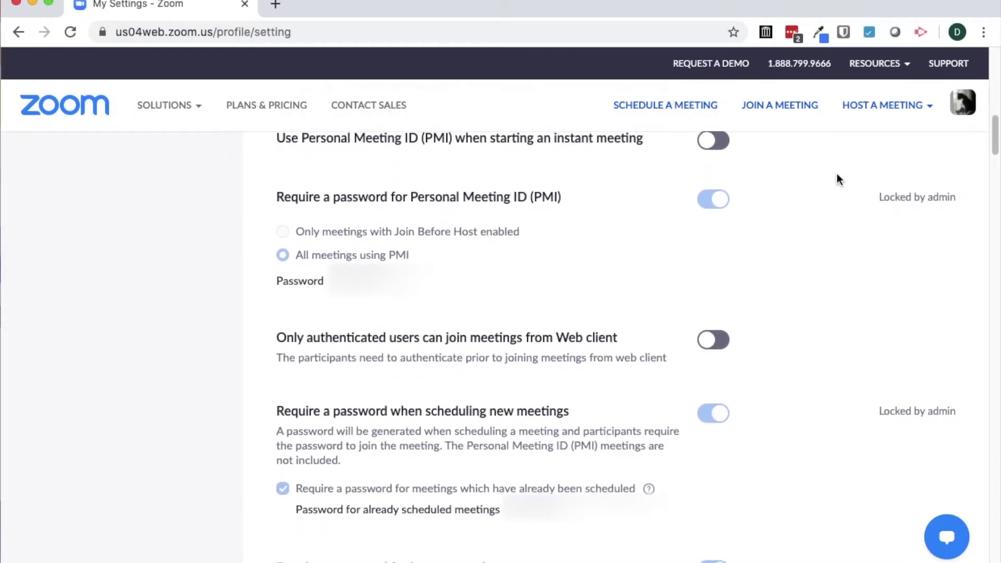
{"action": "left_click_drag", "start_coordinate": [993, 123], "coordinate": [994, 211]}
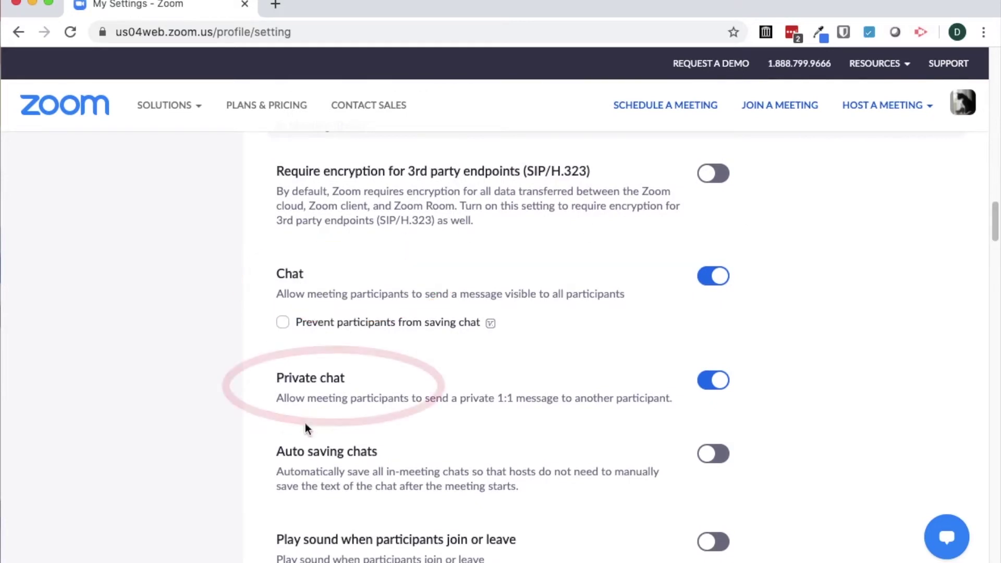
{"action": "left_click_drag", "start_coordinate": [994, 222], "coordinate": [994, 286]}
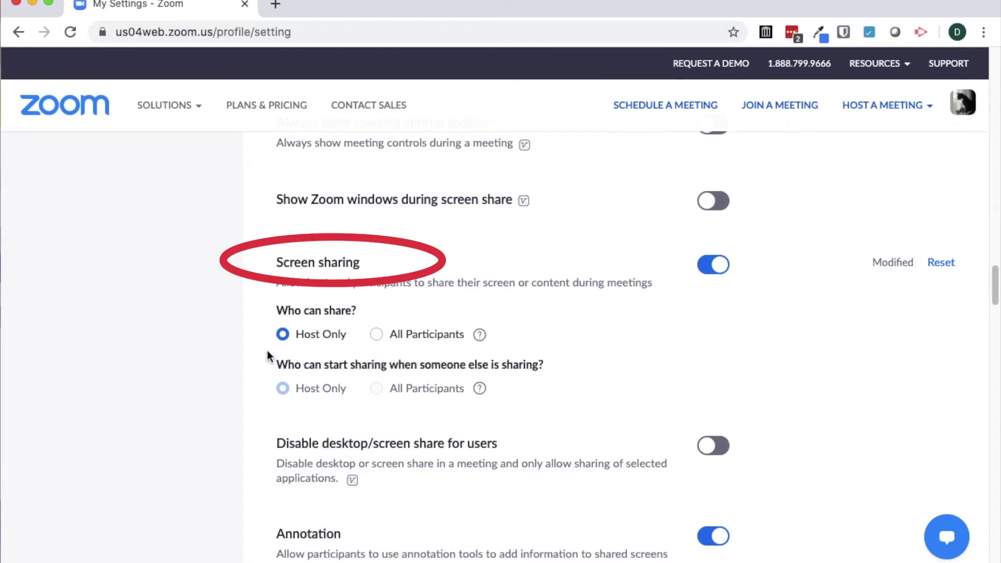
{"action": "left_click_drag", "start_coordinate": [994, 287], "coordinate": [983, 454]}
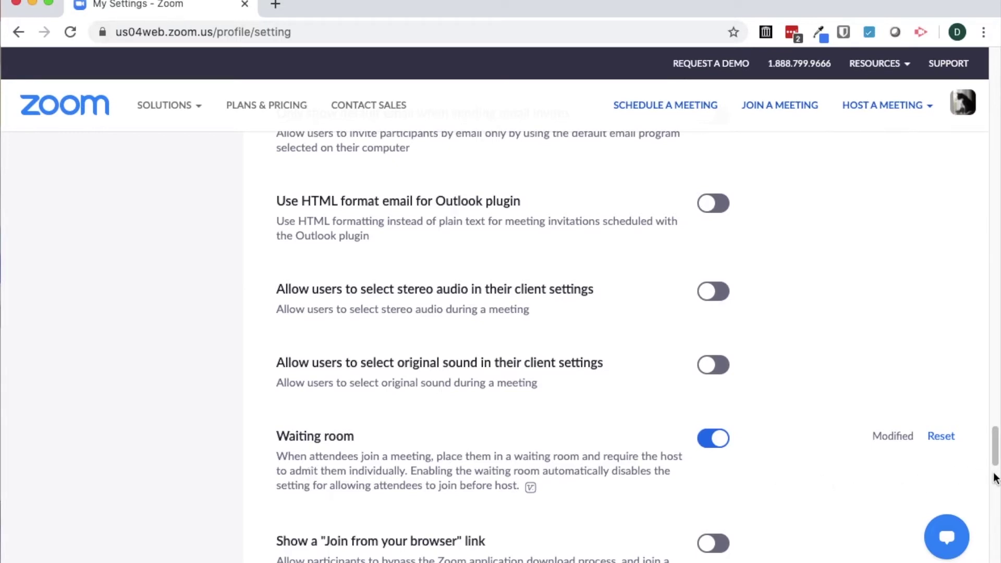
{"action": "left_click_drag", "start_coordinate": [996, 465], "coordinate": [989, 308]}
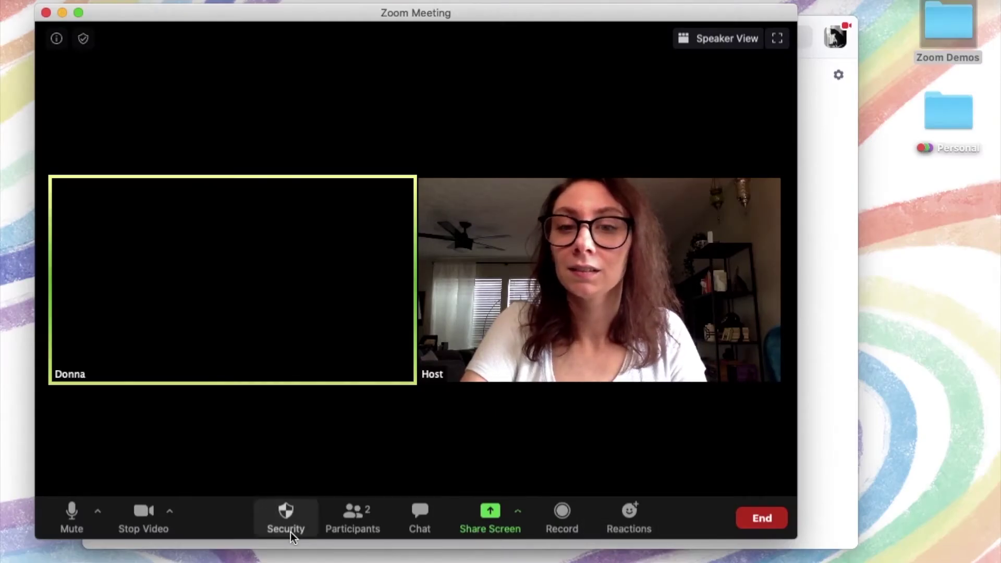
- Review the Security options, then view a participant's host actions in the participant list
{"action": "left_click", "coordinate": [291, 532]}
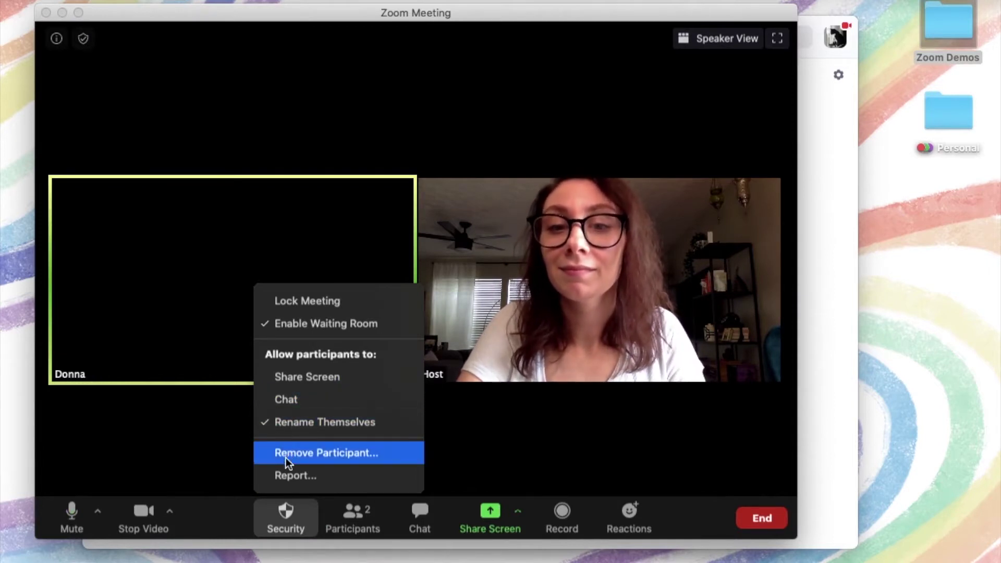
{"action": "left_click", "coordinate": [347, 528]}
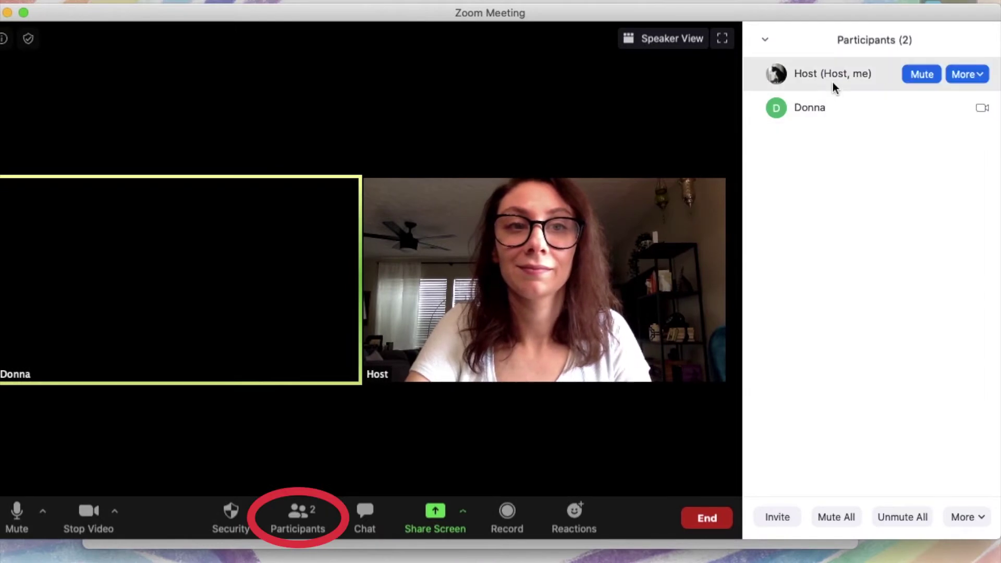
{"action": "mouse_move", "coordinate": [825, 110]}
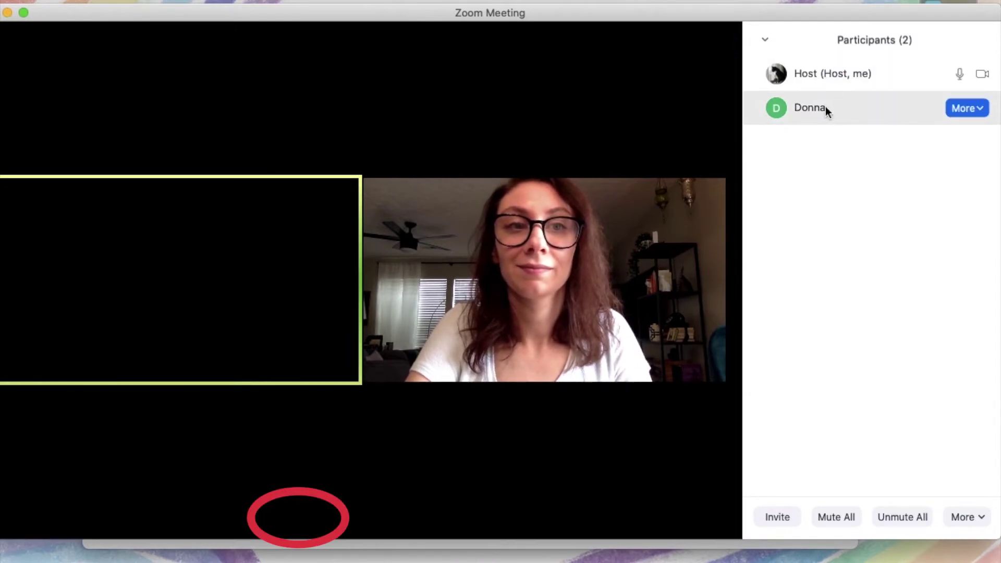
{"action": "left_click", "coordinate": [968, 108]}
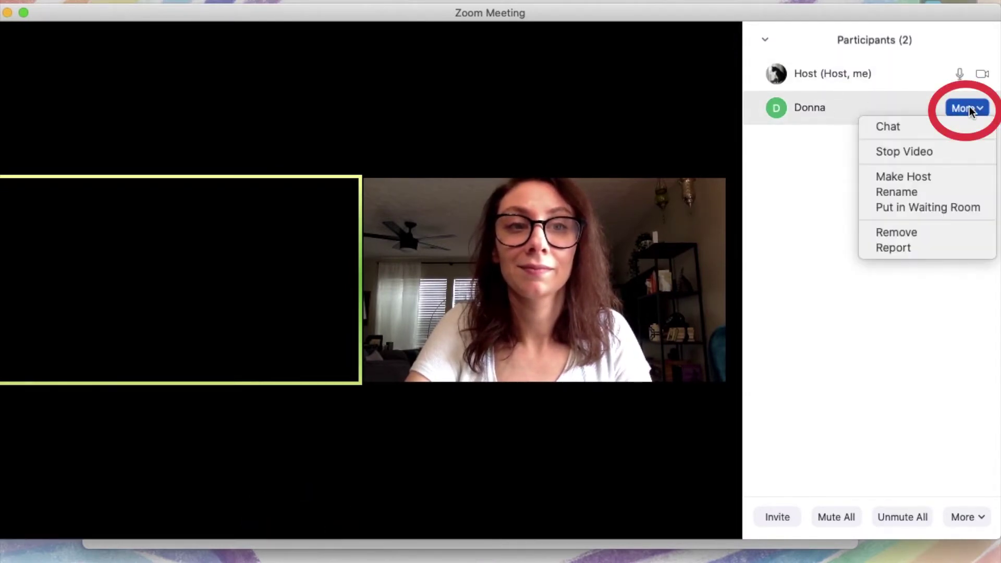
{"action": "left_click", "coordinate": [484, 129]}
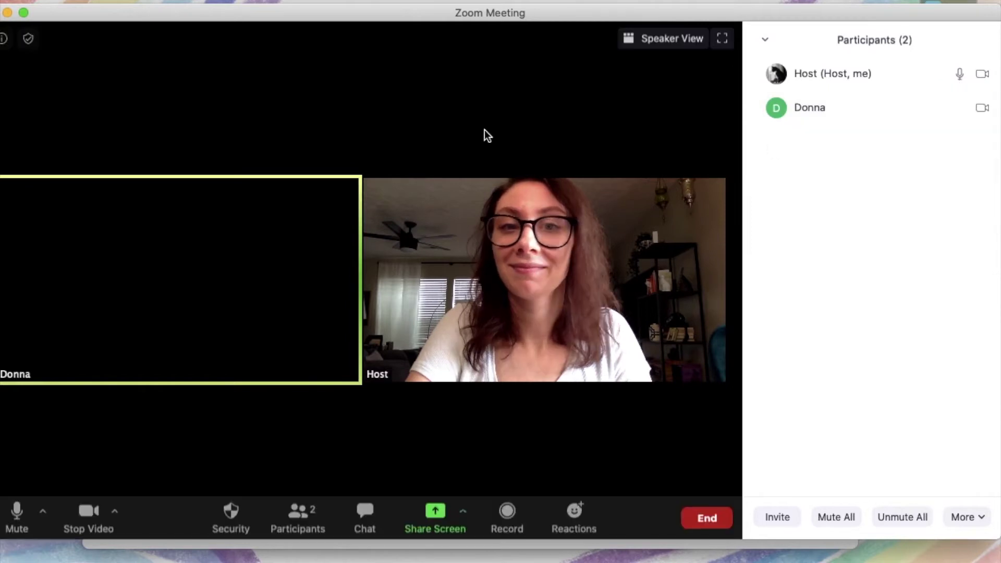
- Open and dismiss the screen-share picker without sharing, then show the meeting chat
{"action": "left_click", "coordinate": [435, 515]}
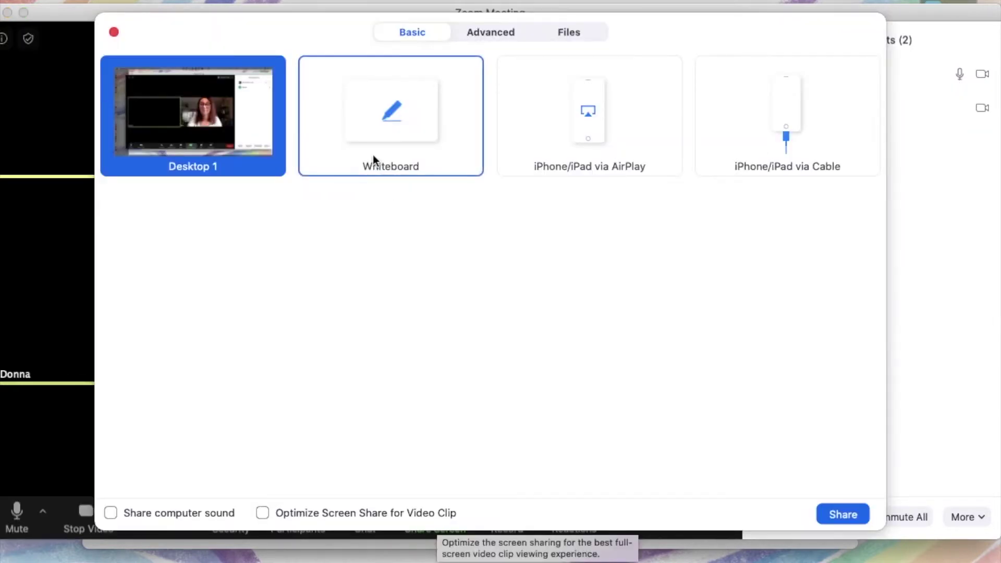
{"action": "left_click", "coordinate": [114, 32]}
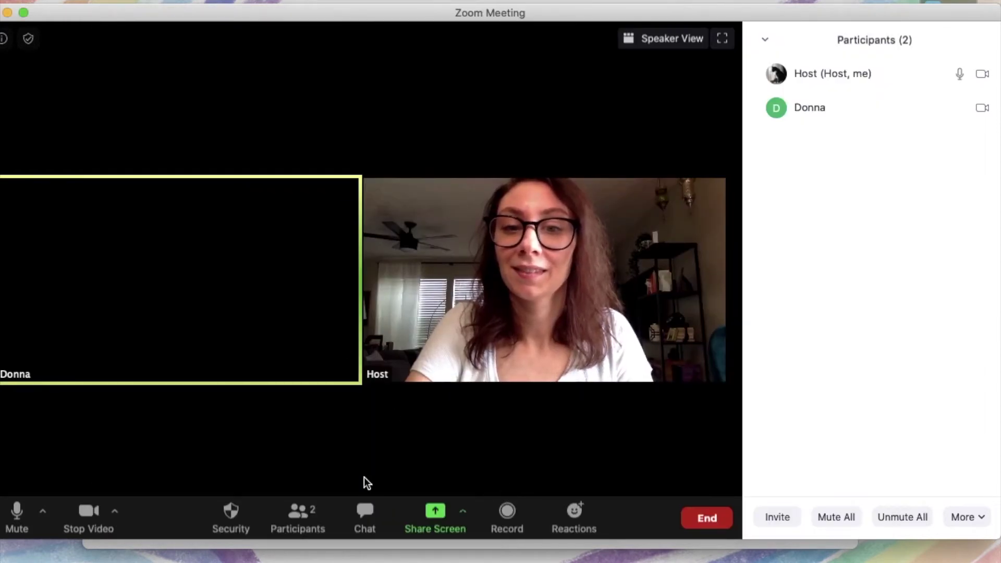
{"action": "left_click", "coordinate": [371, 513]}
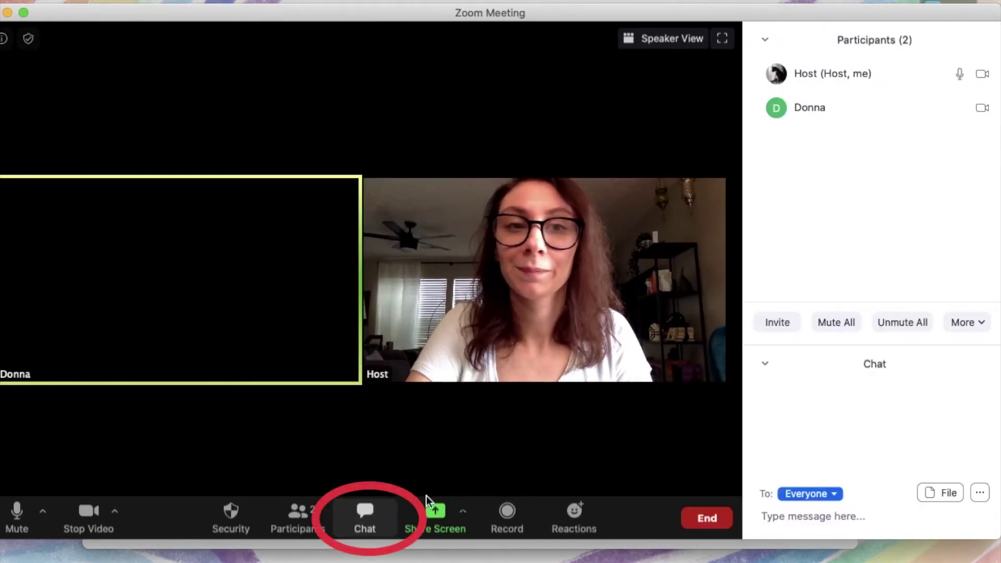
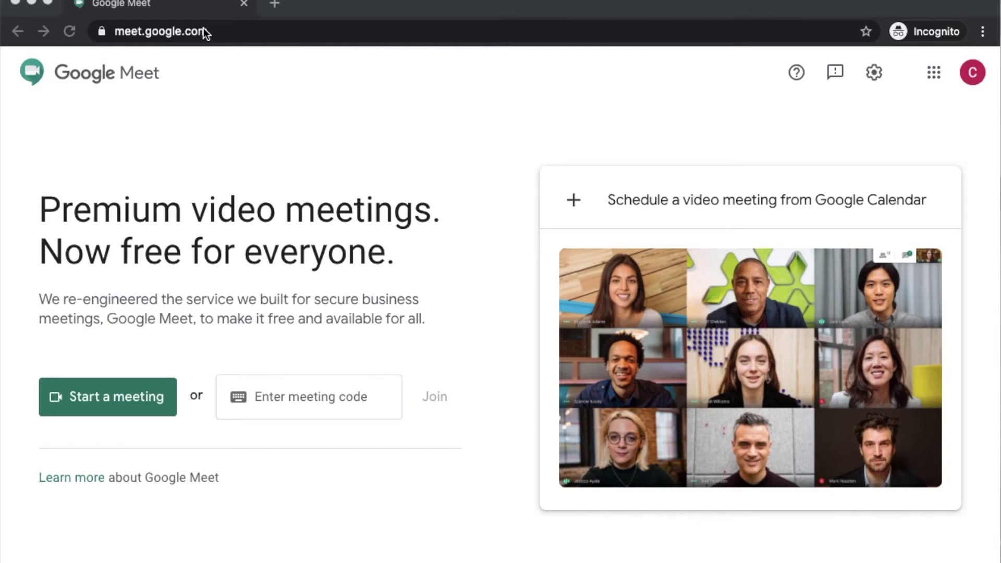
- Point out the meet.google.com address and meeting-code box, then start an instant meeting
{"action": "left_click", "coordinate": [119, 31]}
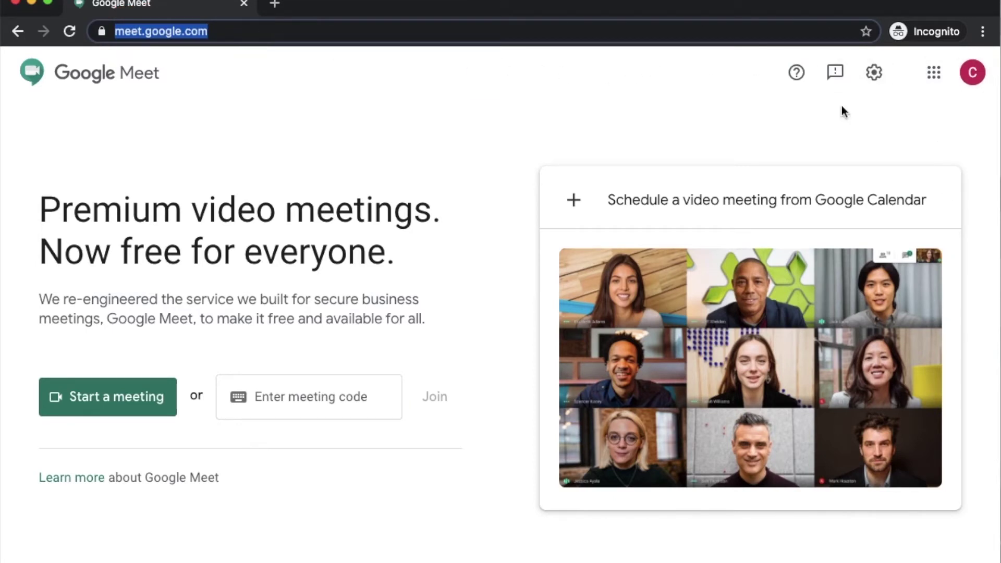
{"action": "left_click", "coordinate": [163, 397]}
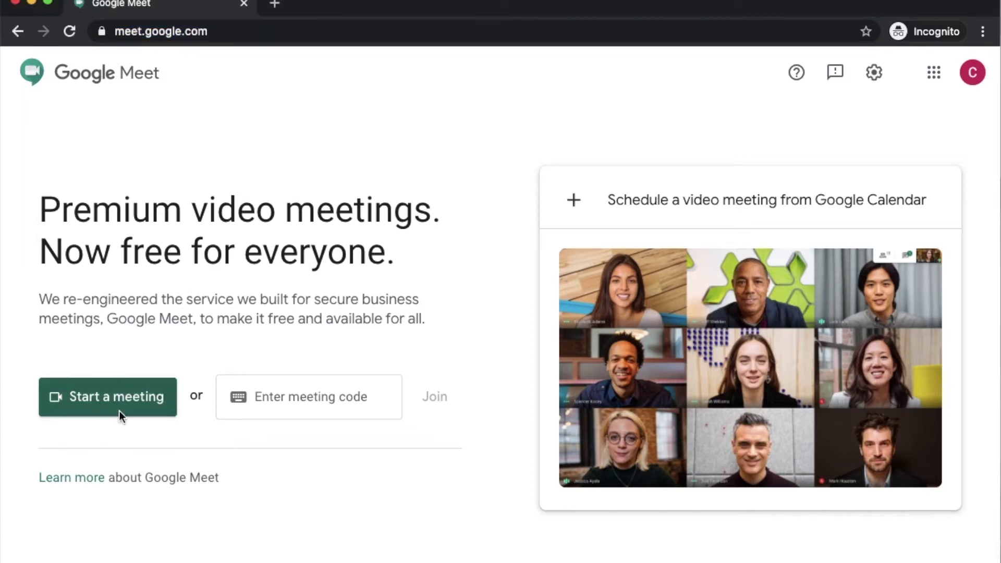
{"action": "left_click", "coordinate": [304, 399]}
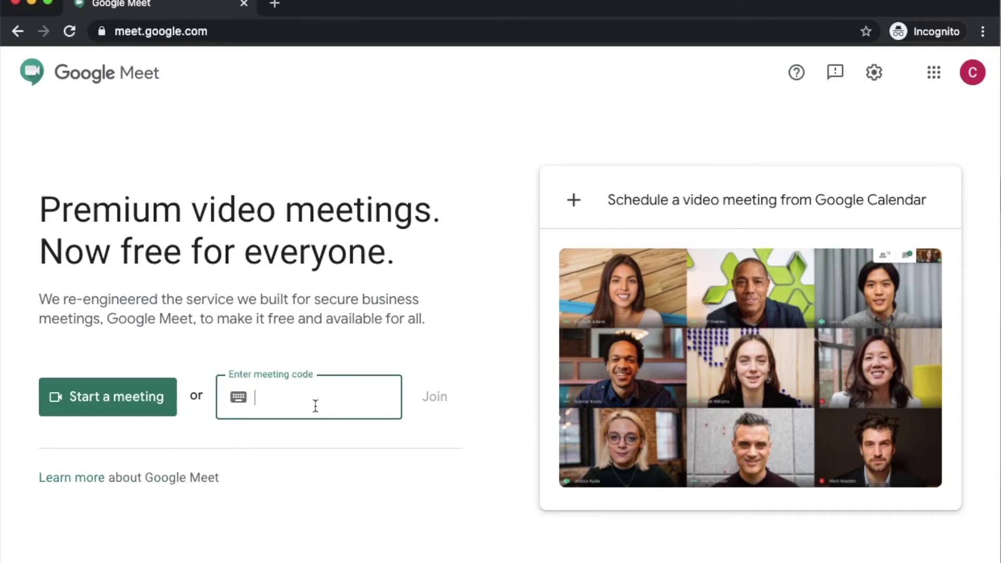
{"action": "left_click", "coordinate": [106, 397]}
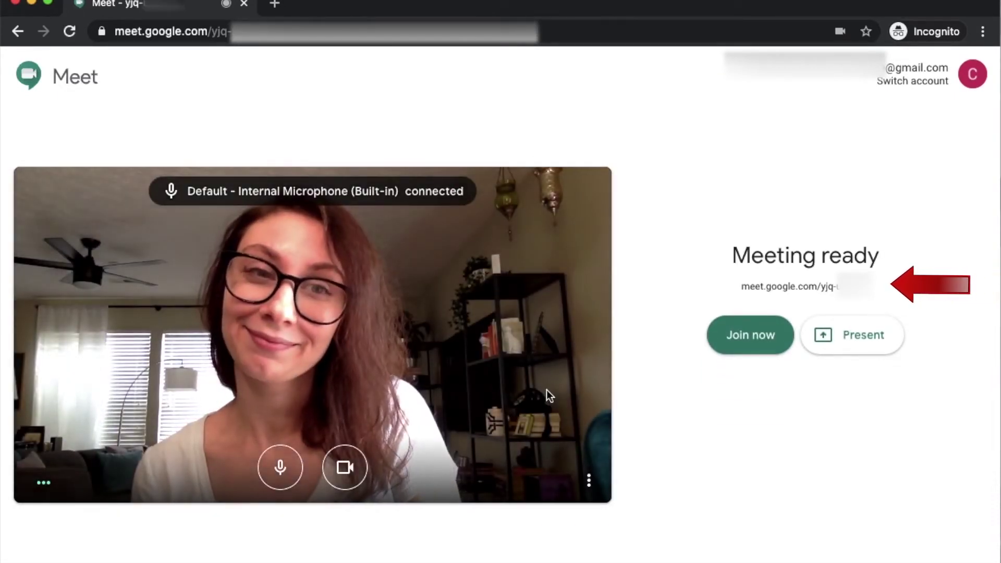
- Join the new meeting, dismiss the Add others prompt, and view the meeting details
{"action": "left_click", "coordinate": [719, 349]}
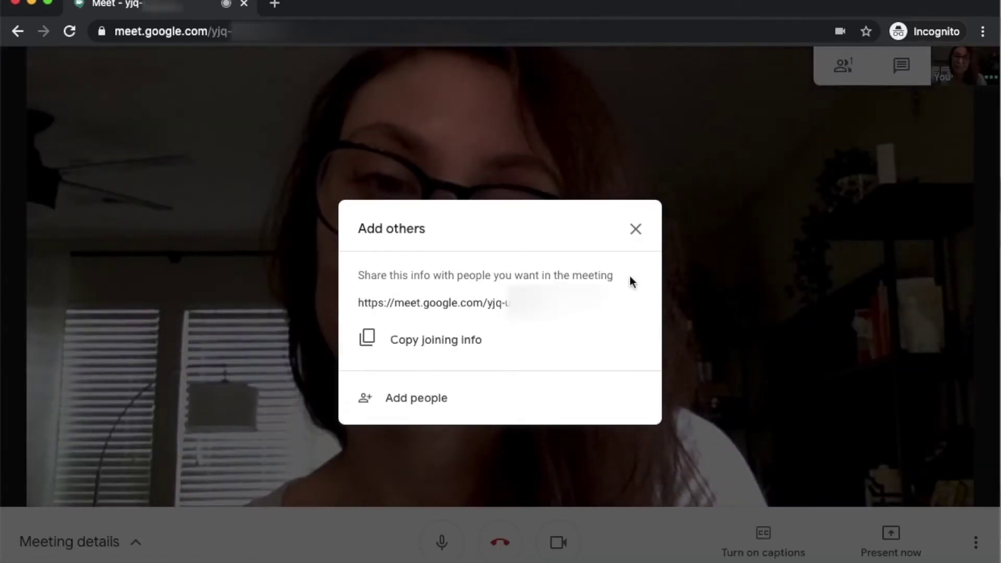
{"action": "left_click", "coordinate": [641, 240]}
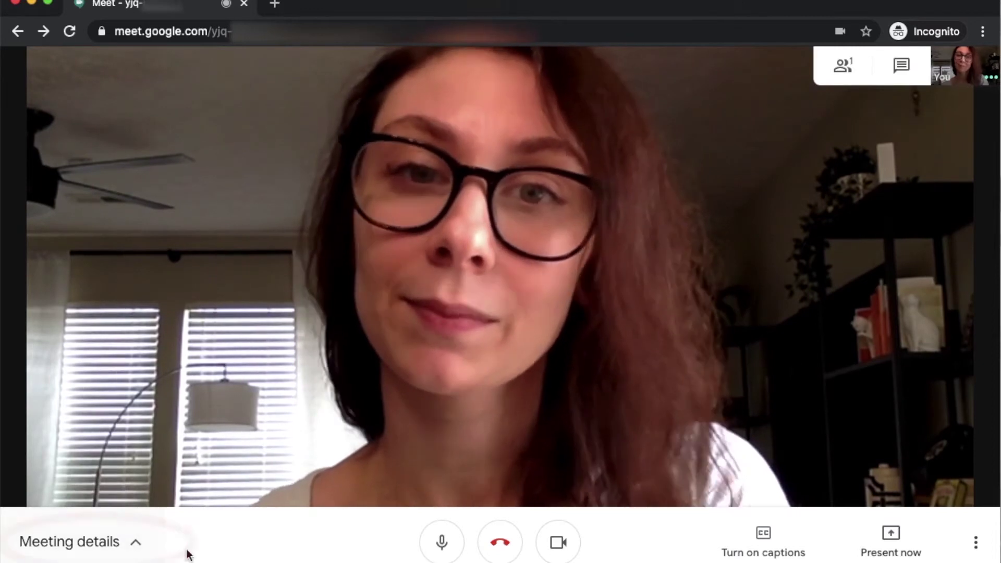
{"action": "left_click", "coordinate": [136, 543]}
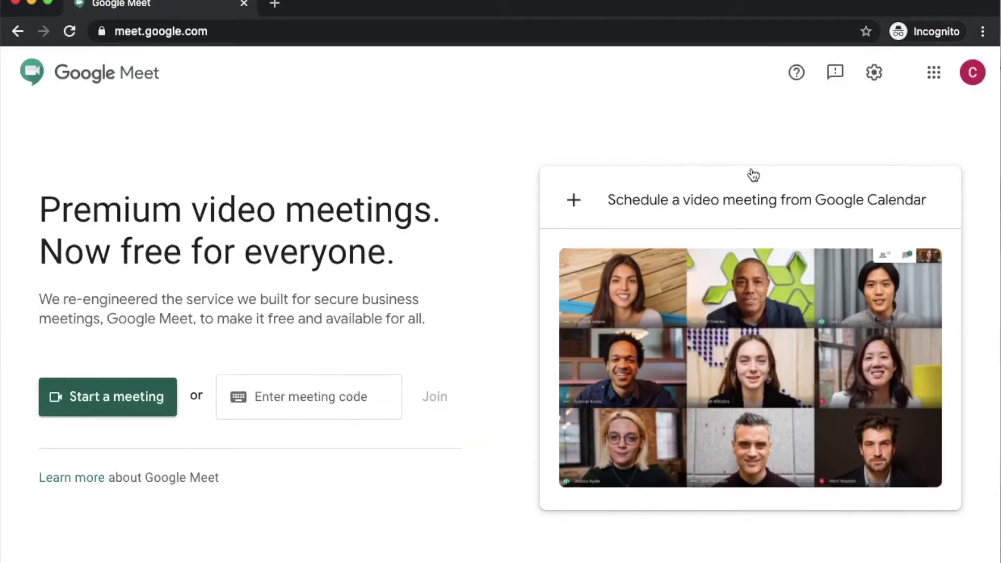
- Create the 'Test Meeting' Calendar video event with one guest, then save and send invitations
{"action": "left_click", "coordinate": [728, 202]}
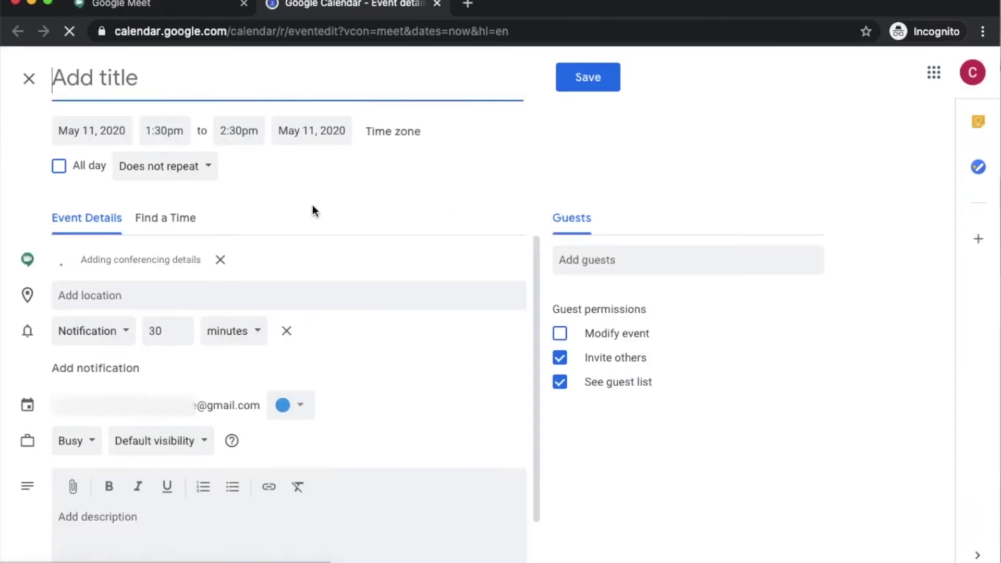
{"action": "type", "text": "Test Meeting"}
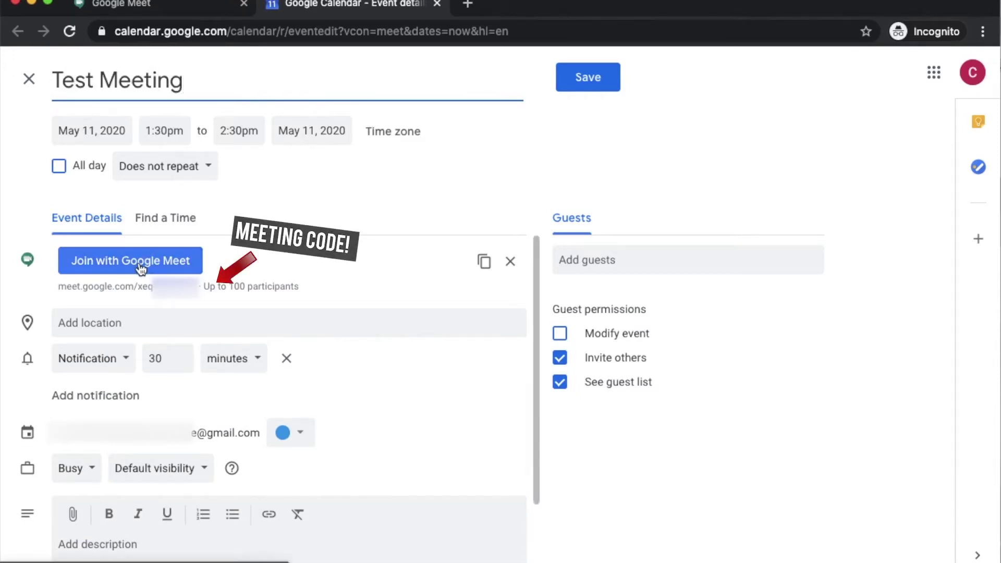
{"action": "left_click", "coordinate": [589, 259]}
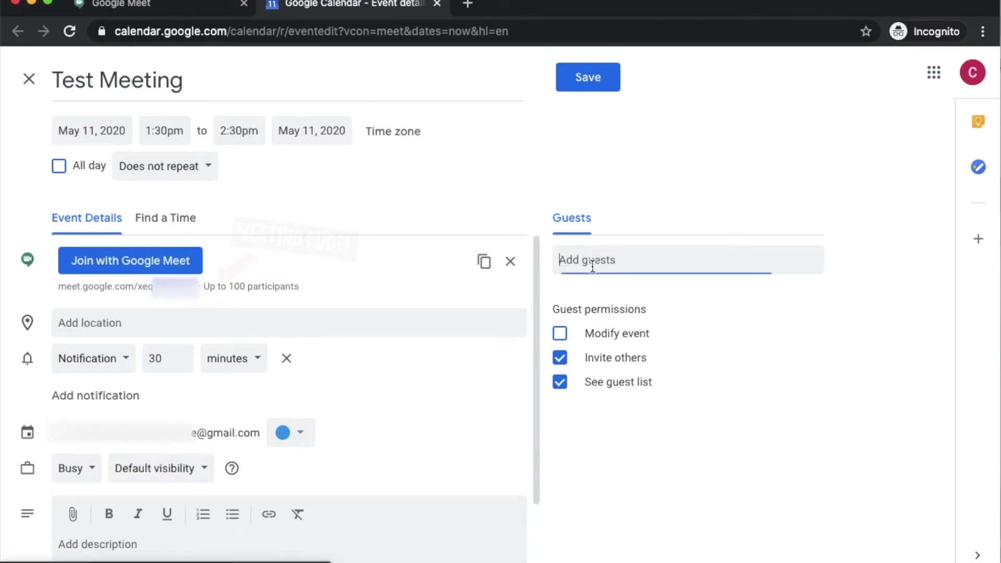
{"action": "type", "text": "dmattu"}
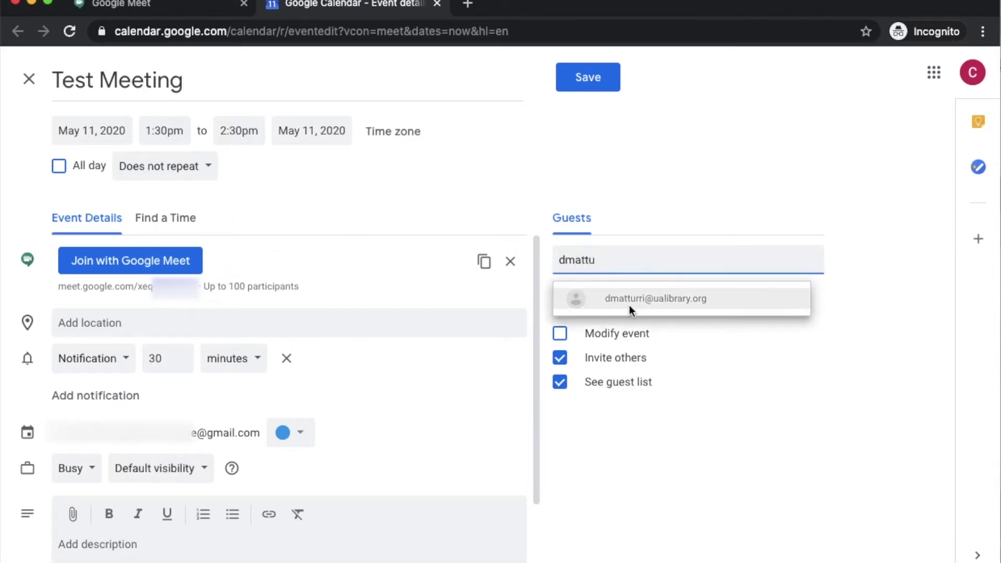
{"action": "left_click", "coordinate": [631, 307]}
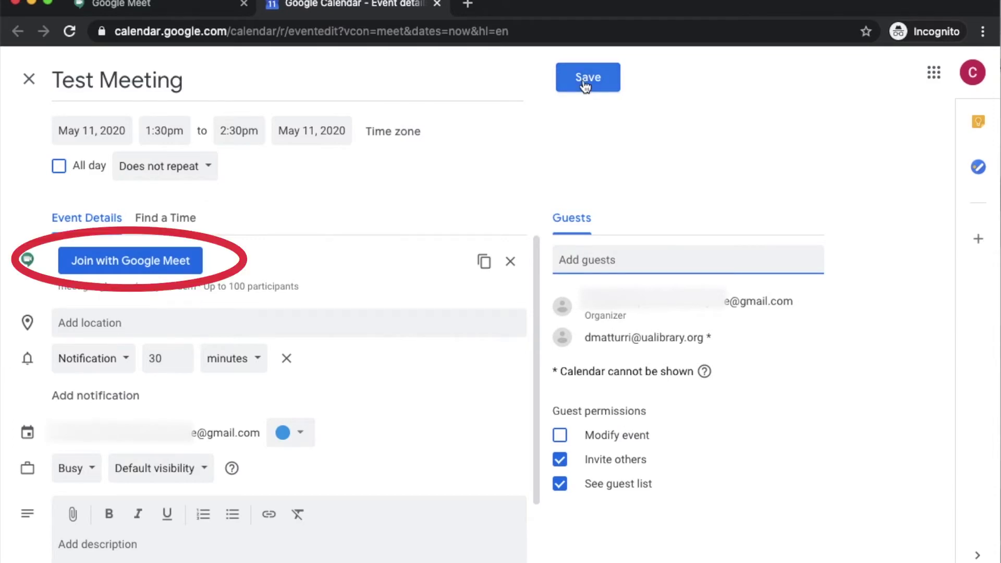
{"action": "left_click", "coordinate": [585, 86]}
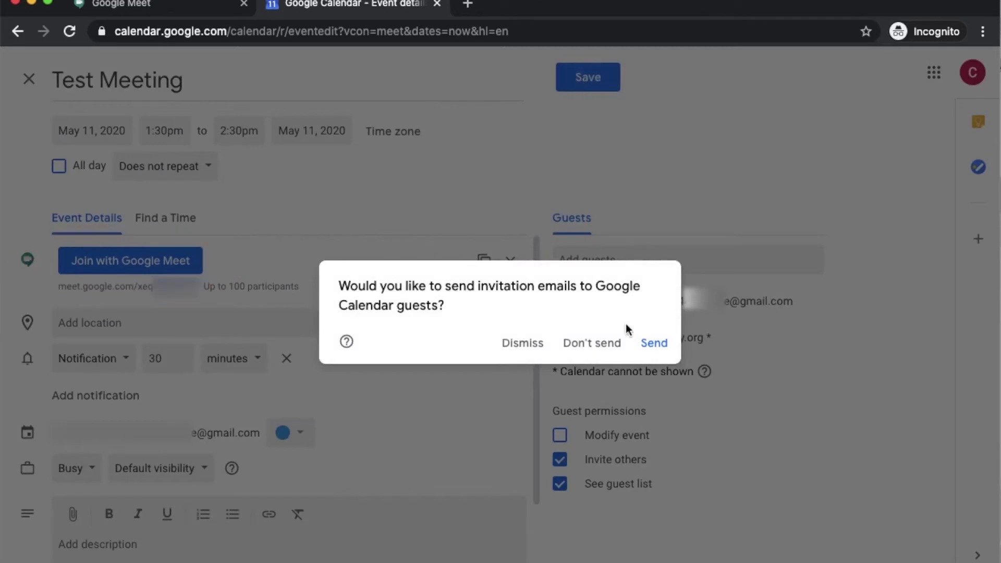
{"action": "left_click", "coordinate": [644, 348]}
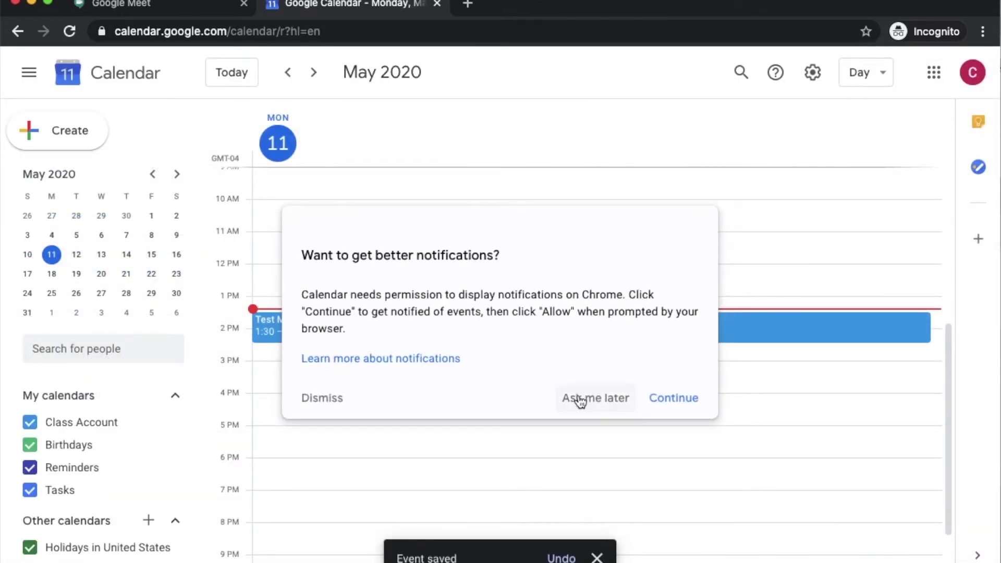
- Dismiss the notifications prompt and join Test Meeting's Google Meet call from its event
{"action": "left_click", "coordinate": [329, 404]}
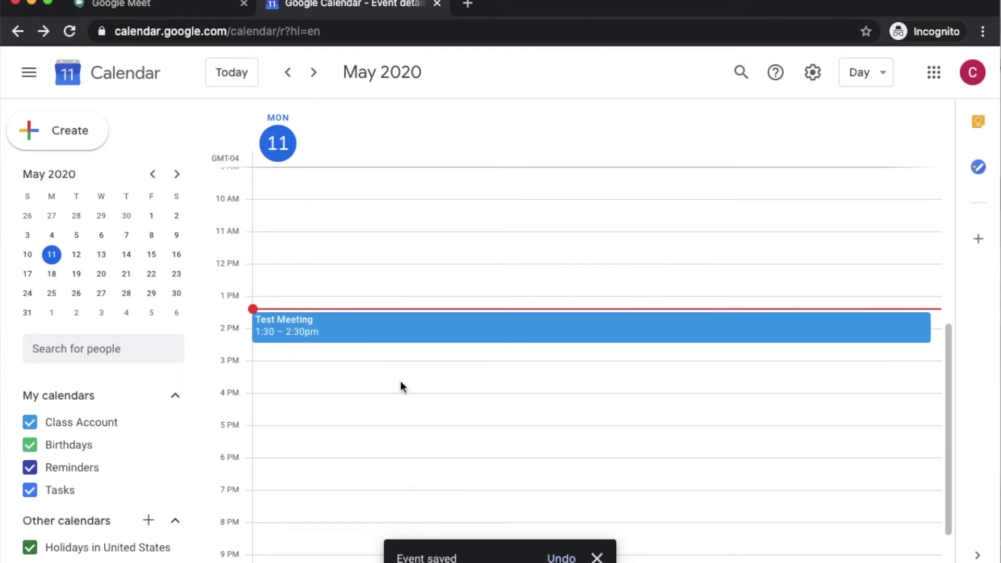
{"action": "left_click", "coordinate": [400, 328]}
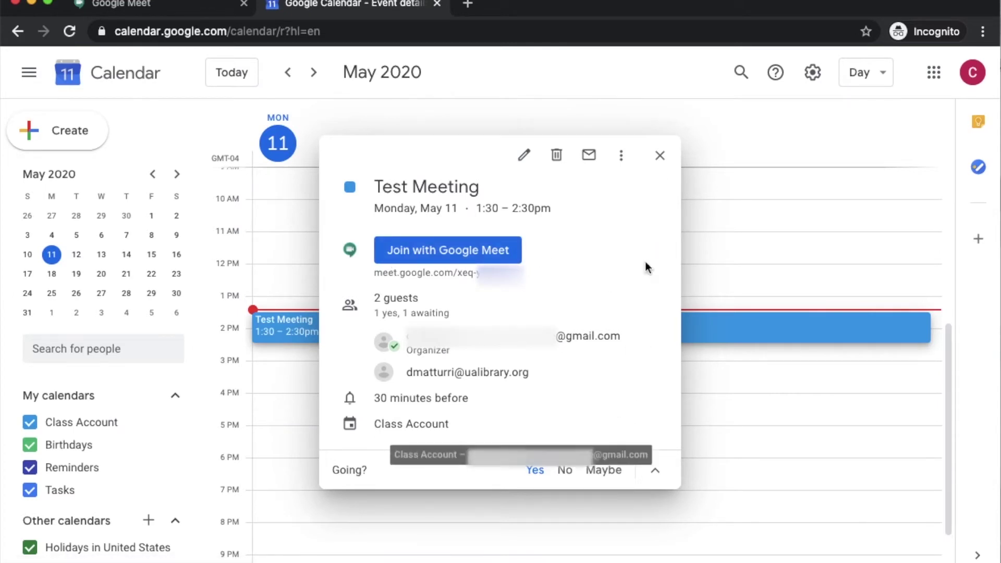
{"action": "left_click", "coordinate": [458, 246]}
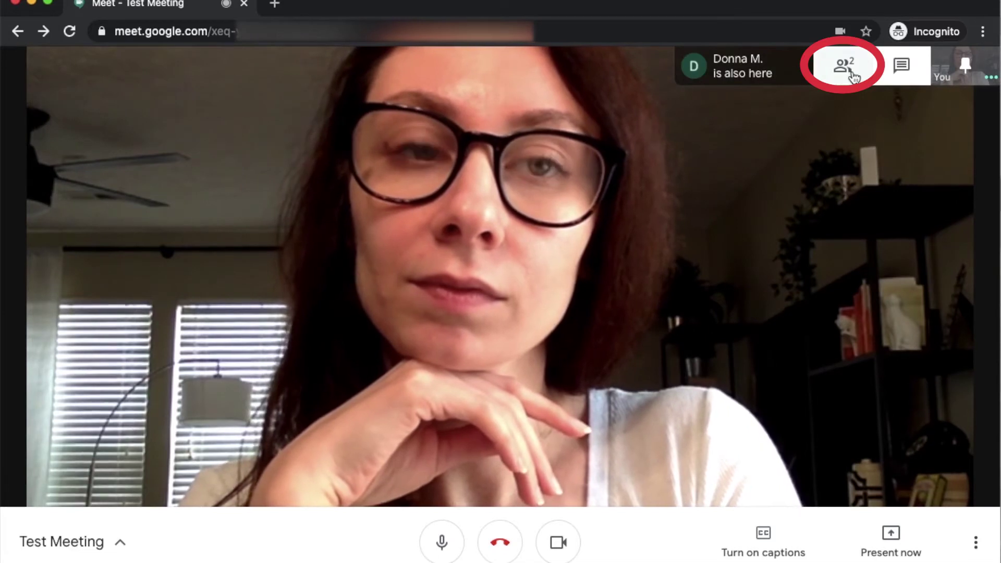
- View the participant list, then send 'Hi!' to everyone in the meeting chat
{"action": "left_click", "coordinate": [852, 70]}
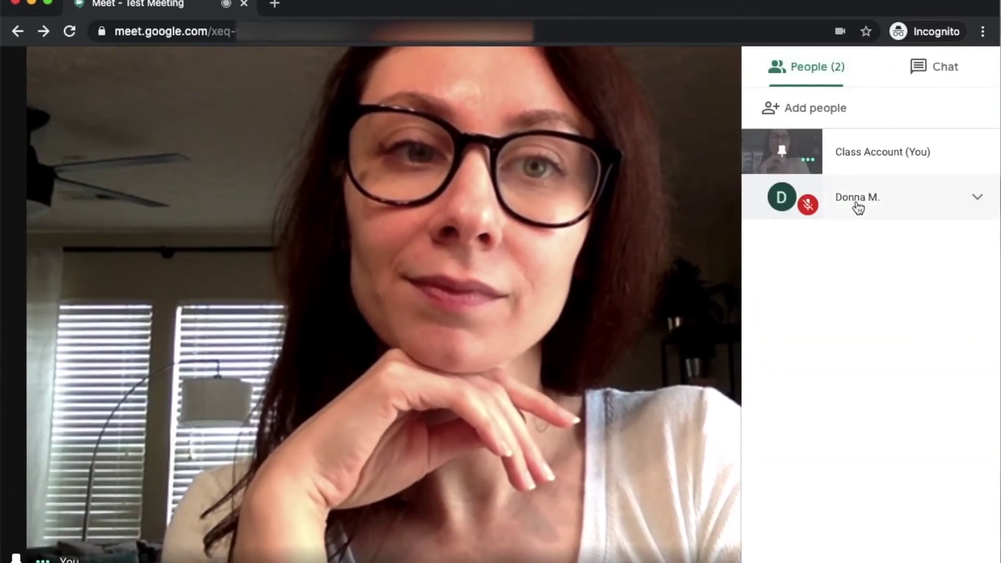
{"action": "left_click", "coordinate": [950, 73]}
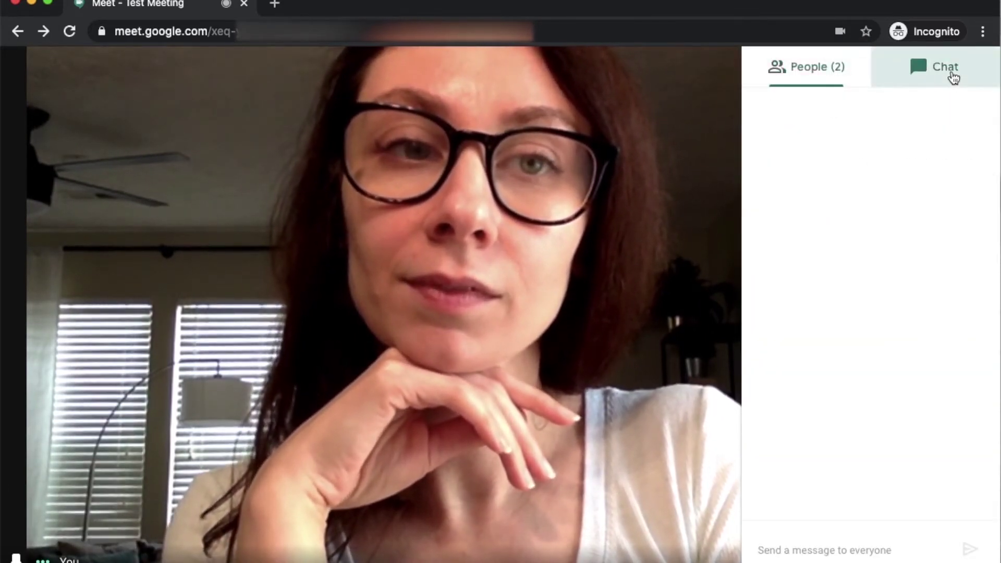
{"action": "left_click", "coordinate": [855, 542]}
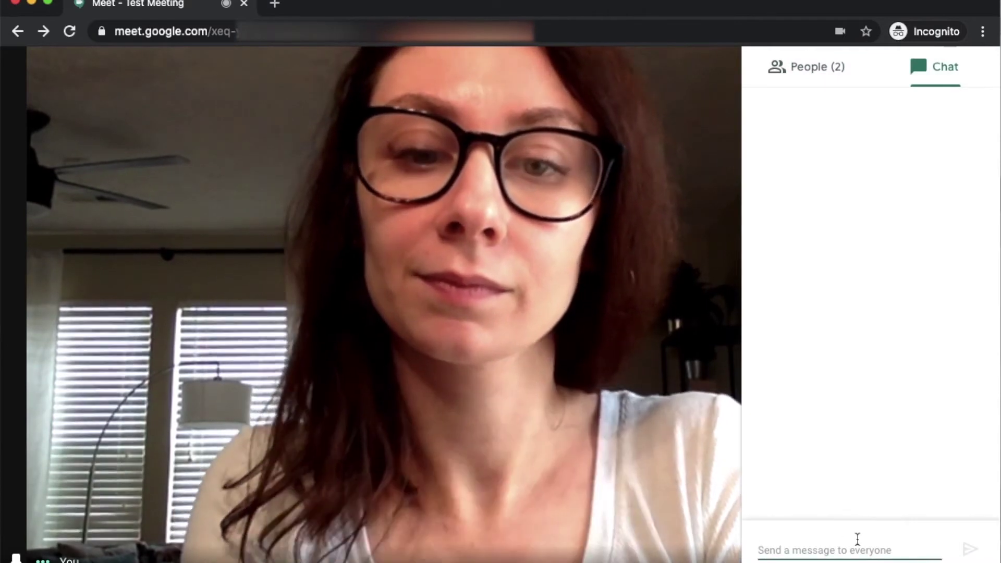
{"action": "type", "text": "Hi!"}
{"action": "key", "text": "Return"}
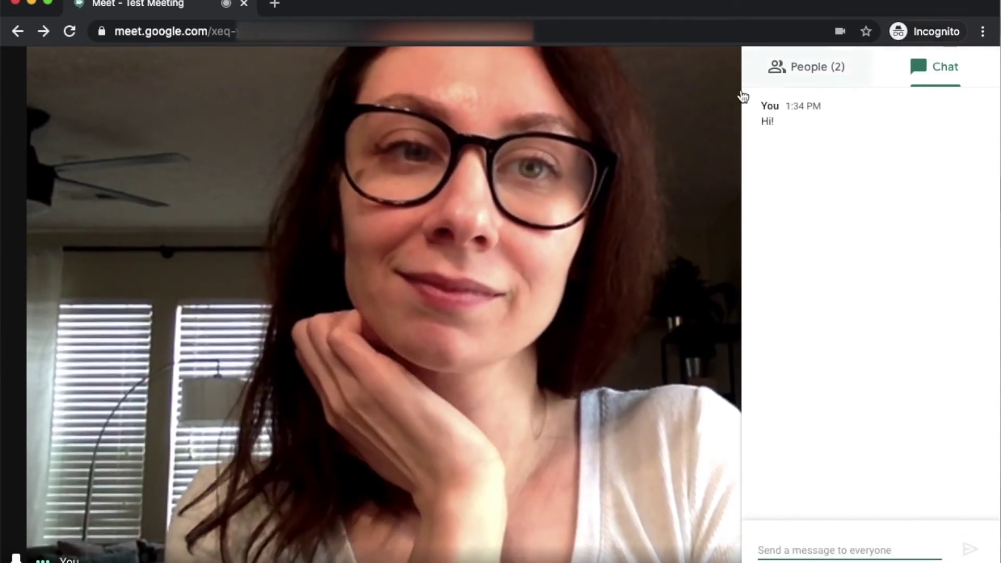
{"action": "left_click", "coordinate": [697, 107]}
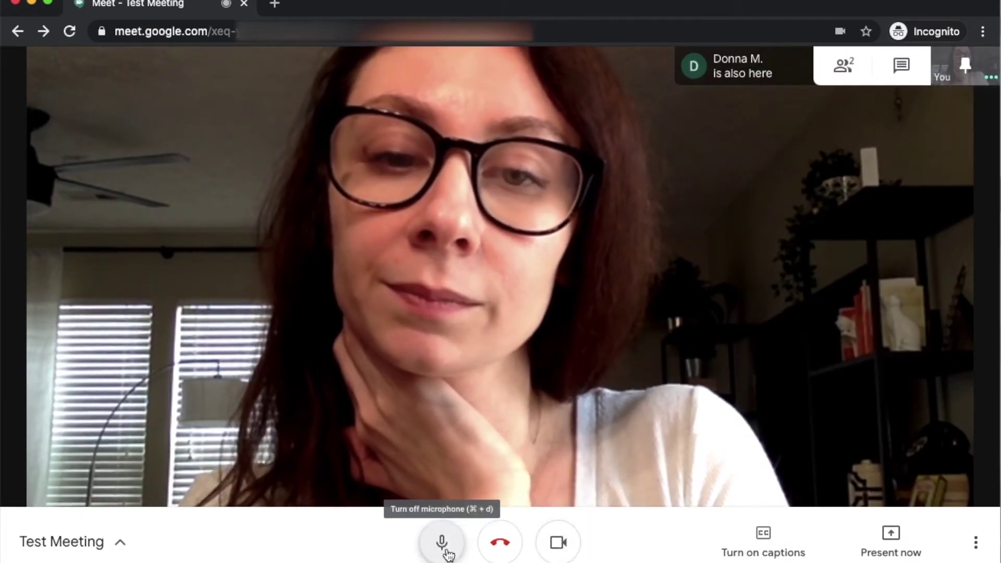
- Check the Test Meeting joining details, then turn live captions on and back off
{"action": "left_click", "coordinate": [118, 544]}
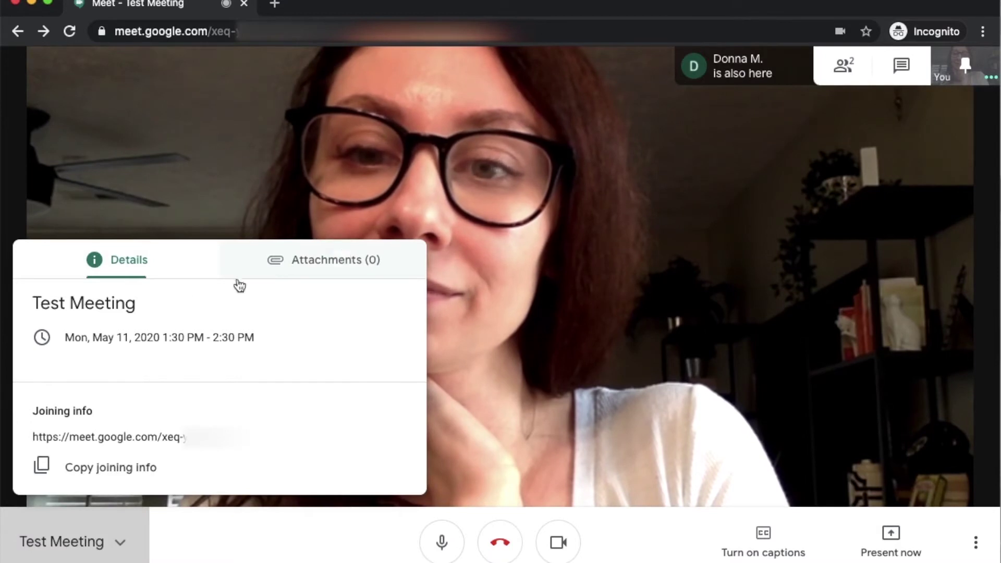
{"action": "left_click", "coordinate": [684, 433]}
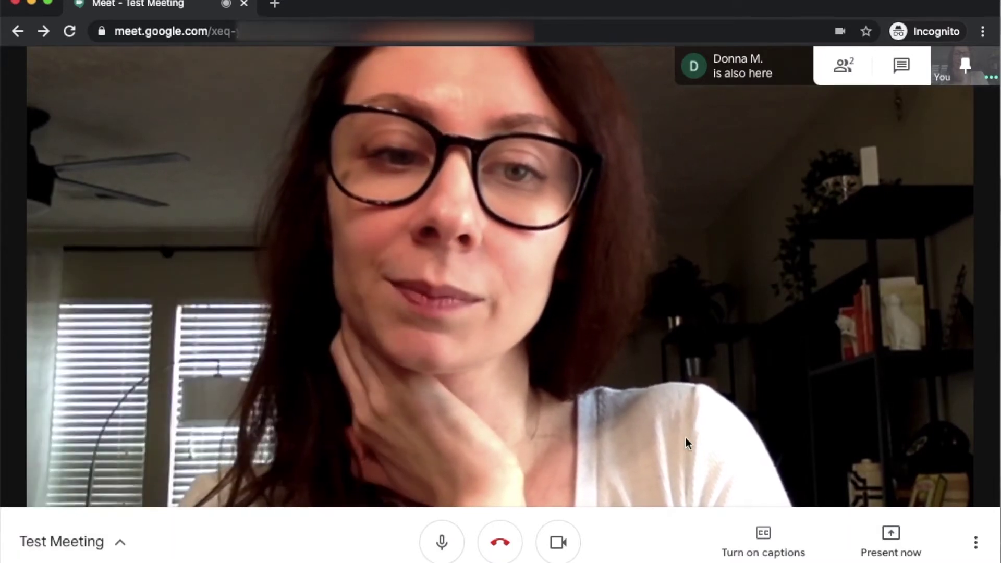
{"action": "left_click", "coordinate": [746, 532]}
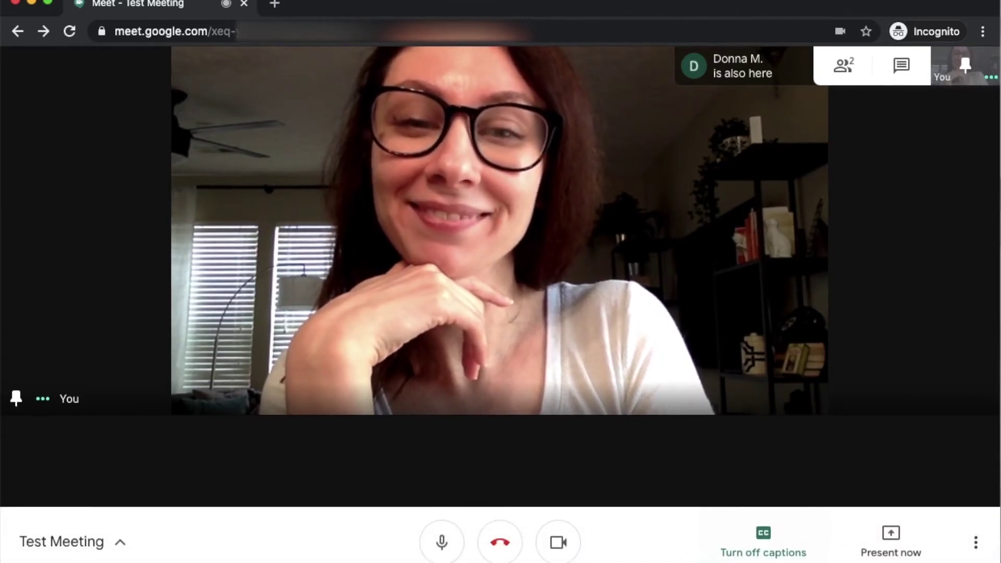
{"action": "left_click", "coordinate": [776, 551]}
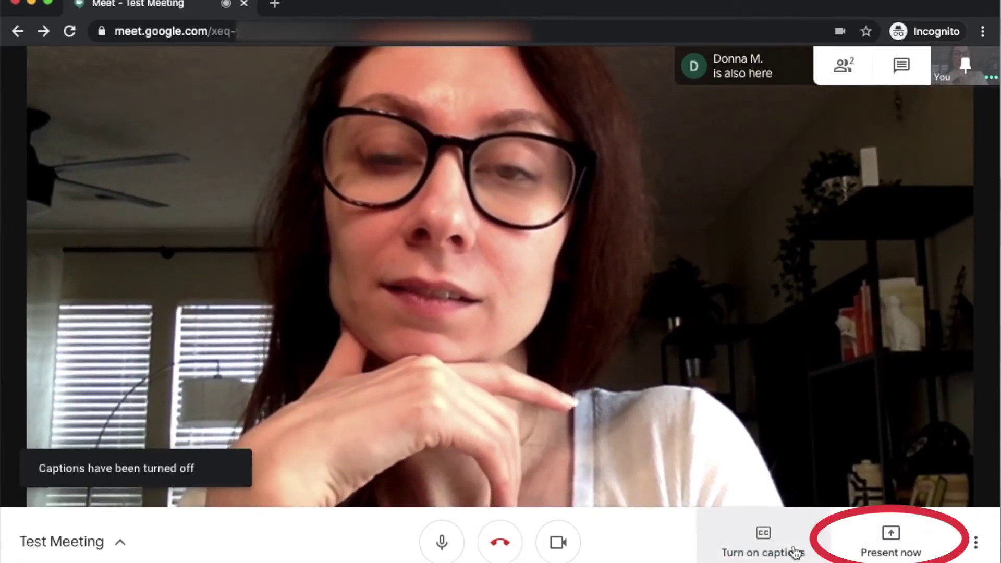
- Try presenting the entire screen but cancel, then toggle captions on and off
{"action": "left_click", "coordinate": [890, 542]}
{"action": "left_click", "coordinate": [868, 401]}
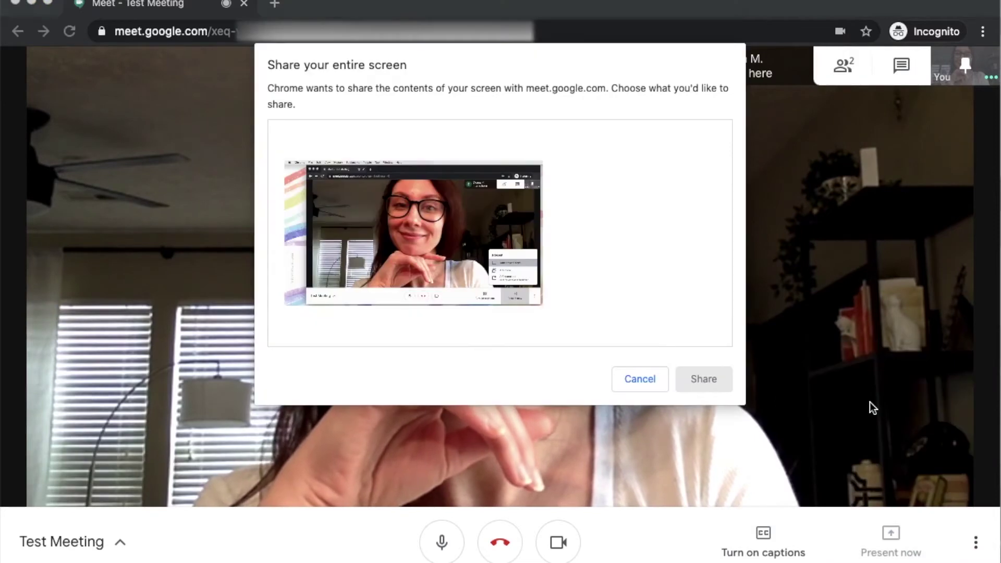
{"action": "left_click", "coordinate": [646, 379]}
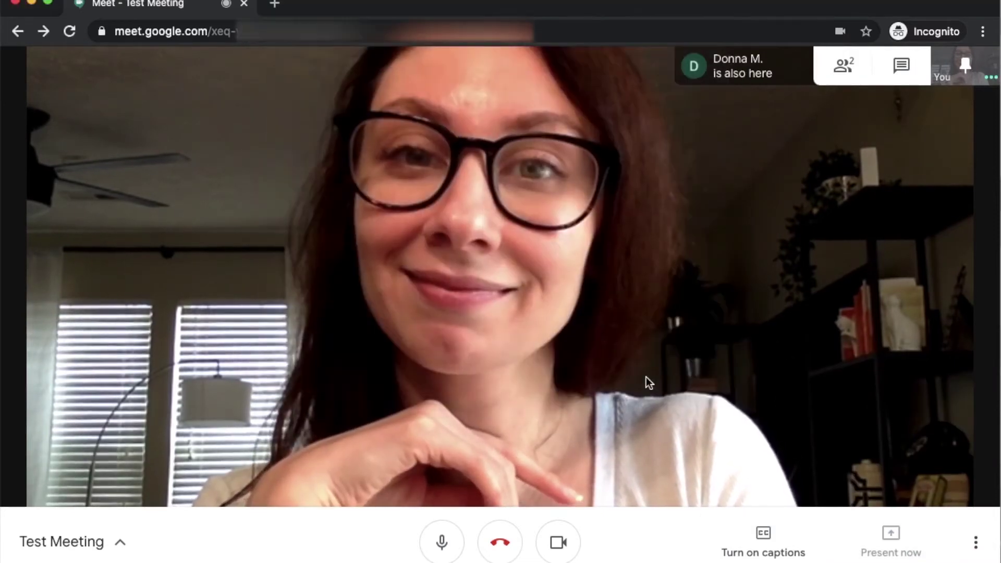
{"action": "left_click", "coordinate": [762, 533]}
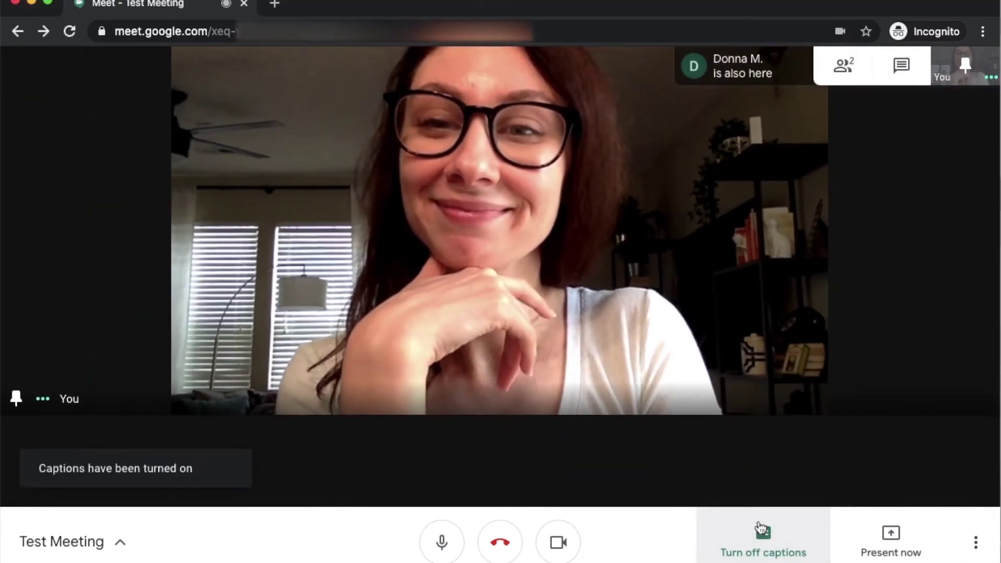
{"action": "left_click", "coordinate": [761, 529]}
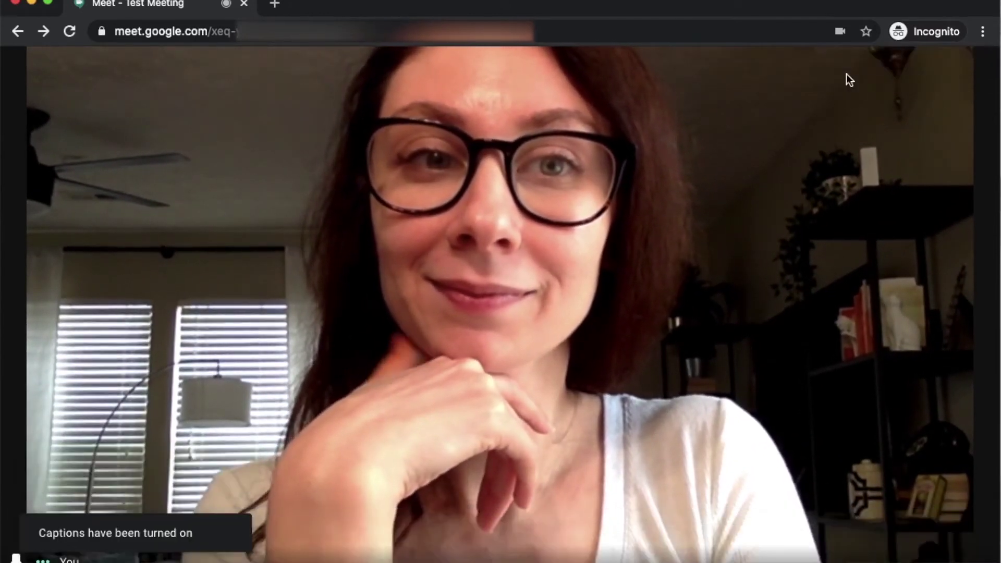
- Remove the other participant from the call via the People list, then leave the meeting
{"action": "left_click", "coordinate": [854, 78]}
{"action": "left_click", "coordinate": [988, 197]}
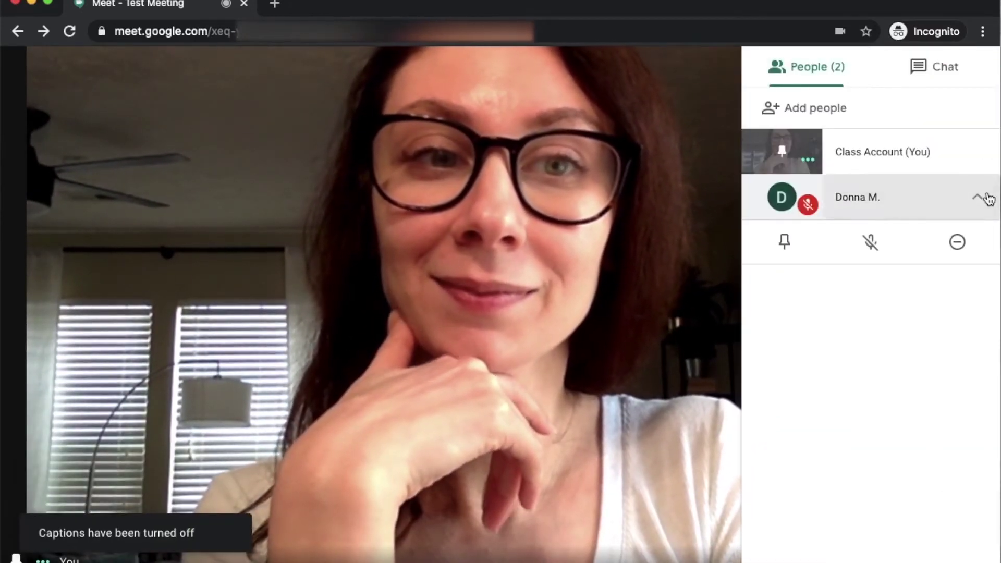
{"action": "left_click", "coordinate": [957, 242]}
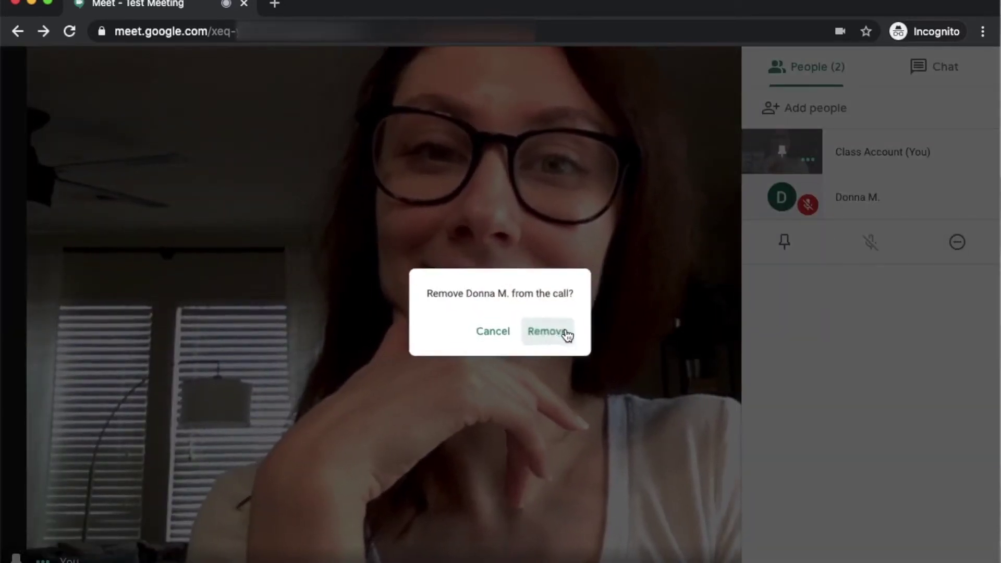
{"action": "left_click", "coordinate": [566, 335]}
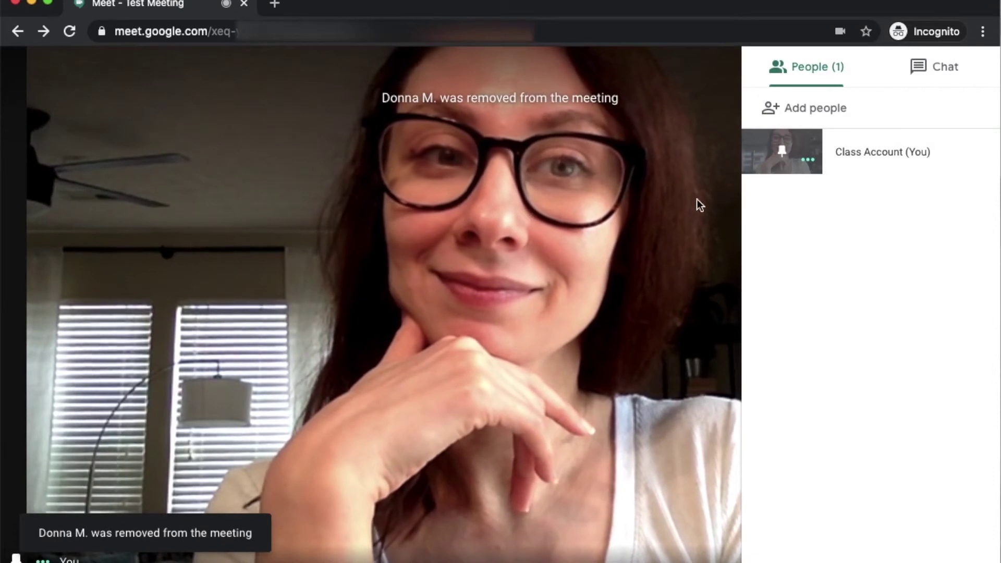
{"action": "left_click", "coordinate": [362, 351]}
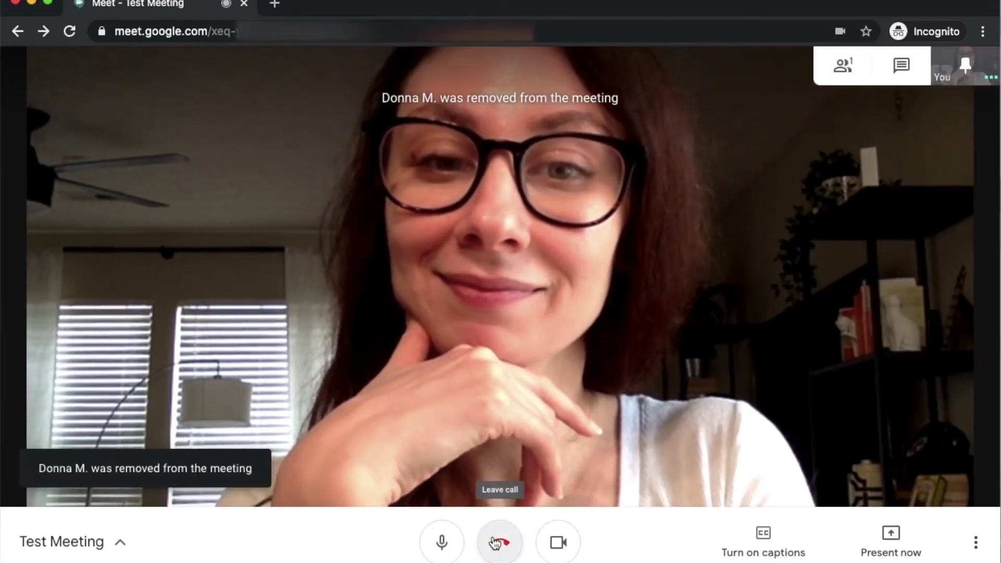
{"action": "left_click", "coordinate": [496, 542]}
- Return to the Meet home screen from the 'You left the meeting' page
{"action": "left_click", "coordinate": [549, 204]}
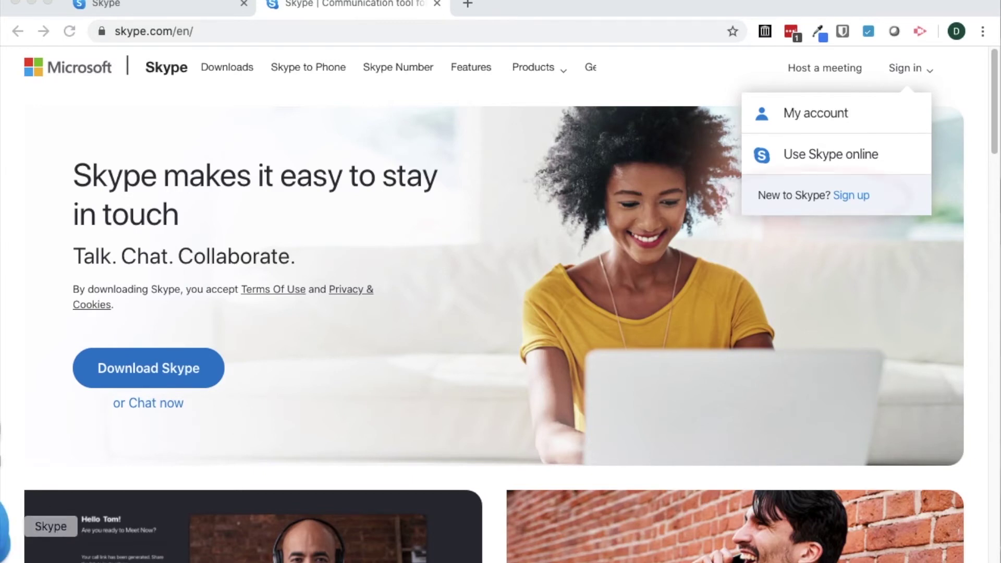
- Walk through Skype sign-up: Create one, use email instead, and get a new email address
{"action": "left_click", "coordinate": [5, 527]}
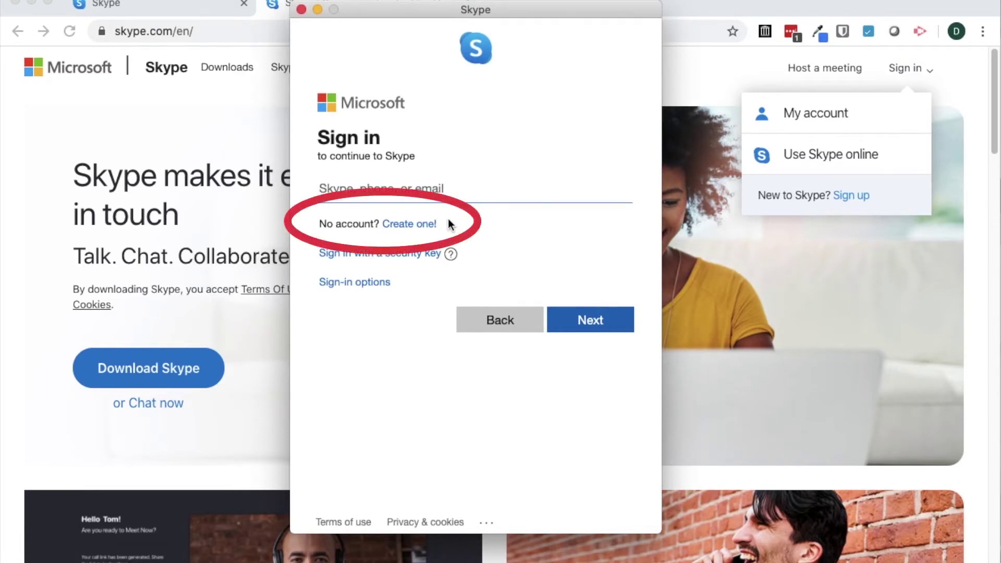
{"action": "left_click", "coordinate": [392, 226]}
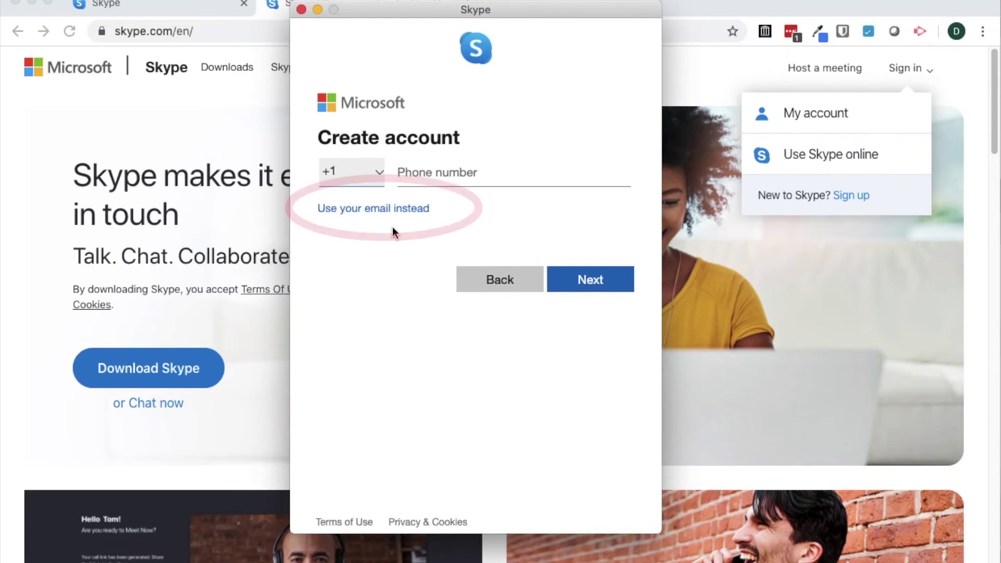
{"action": "left_click", "coordinate": [394, 212]}
{"action": "left_click", "coordinate": [414, 240]}
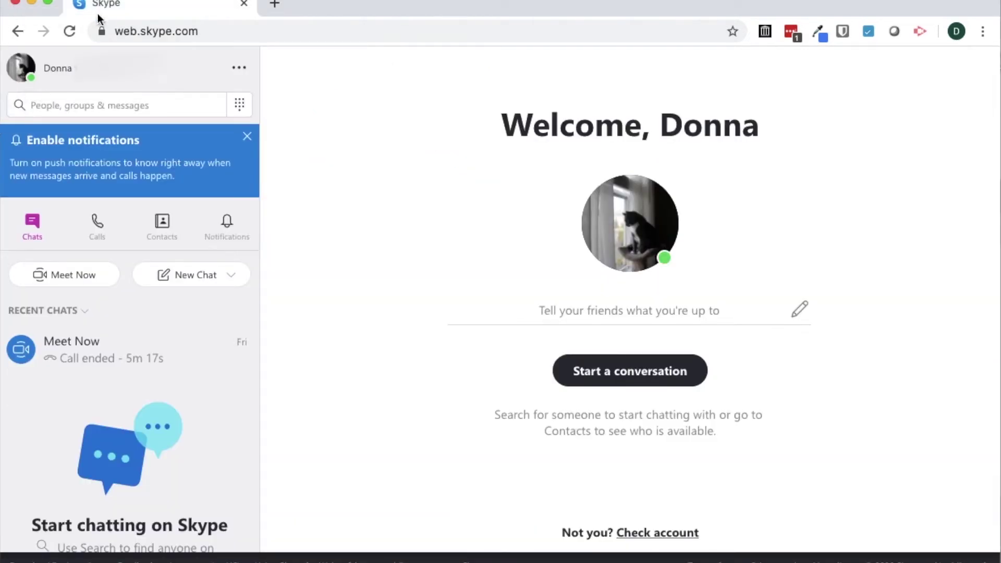
- Start a New Group Chat, name it 'Test Call!', and finish with Done
{"action": "left_click", "coordinate": [129, 29]}
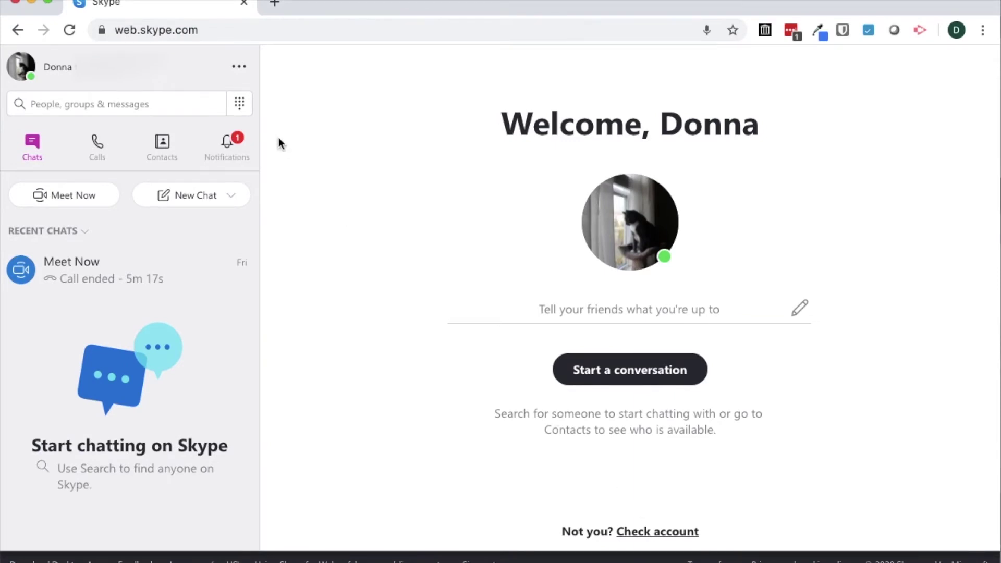
{"action": "left_click", "coordinate": [187, 210]}
{"action": "left_click", "coordinate": [195, 232]}
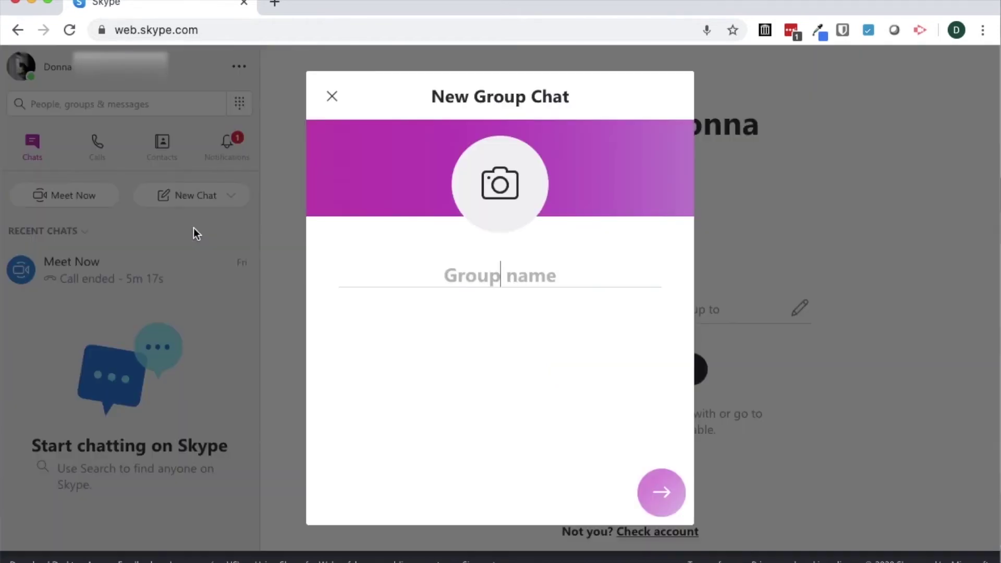
{"action": "type", "text": "Test Call!"}
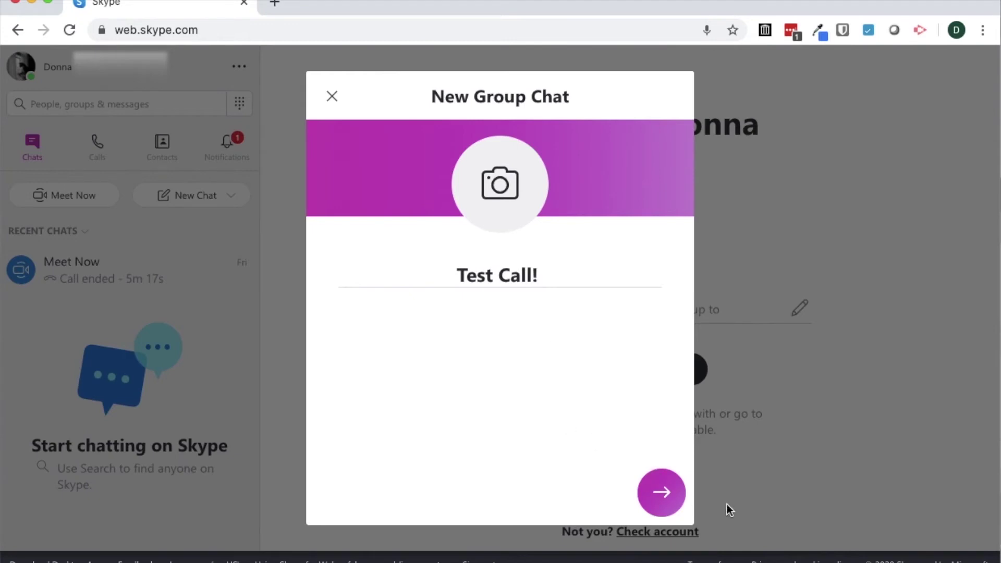
{"action": "left_click", "coordinate": [667, 490]}
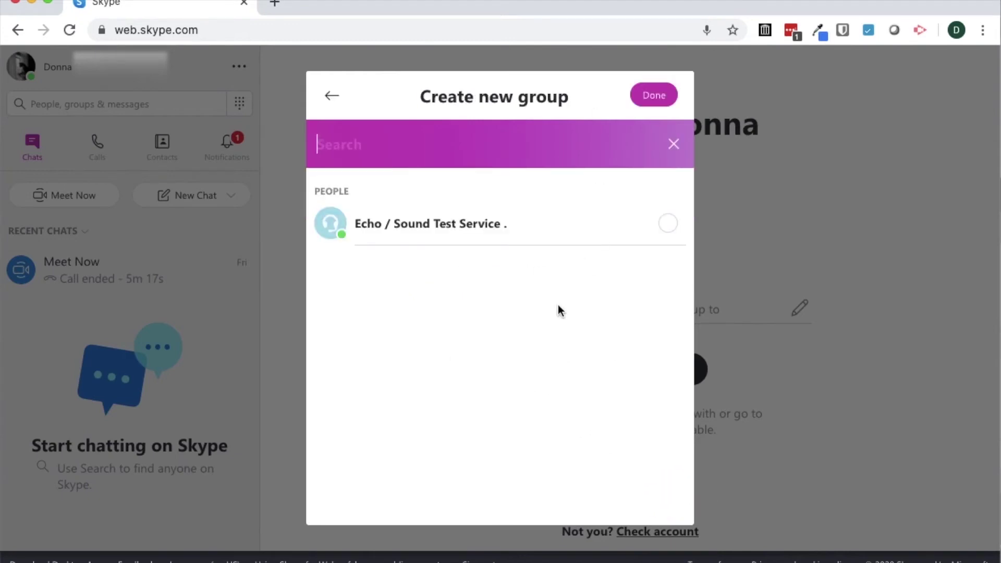
{"action": "left_click", "coordinate": [648, 99]}
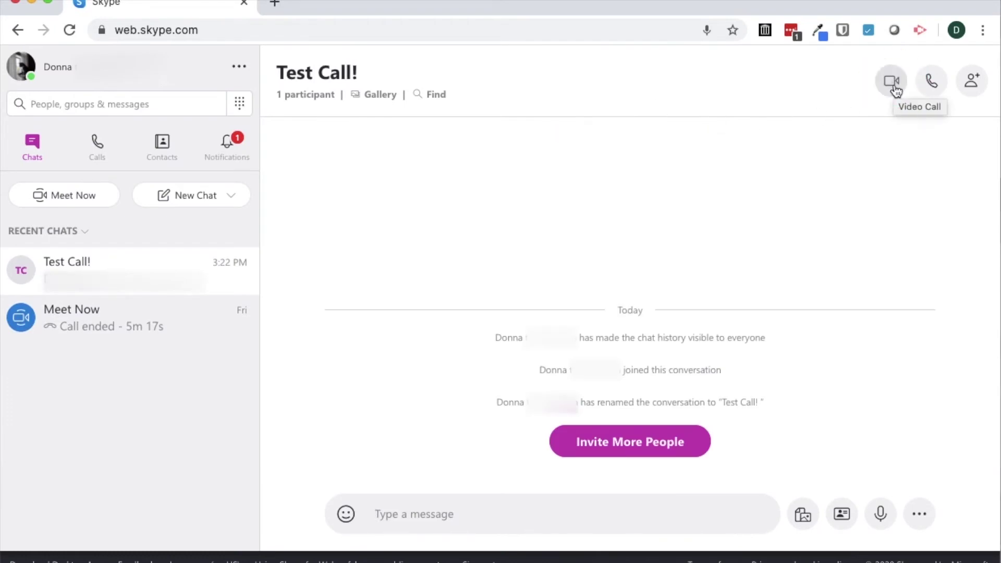
- Start and end a video call in Test Call!, dismissing the nobody's-around notice
{"action": "left_click", "coordinate": [894, 88]}
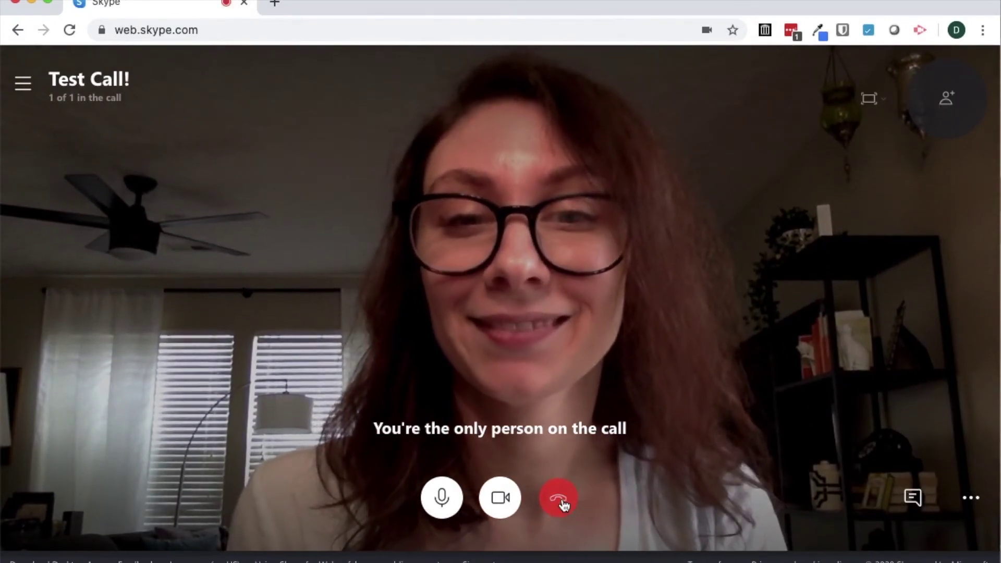
{"action": "left_click", "coordinate": [560, 500]}
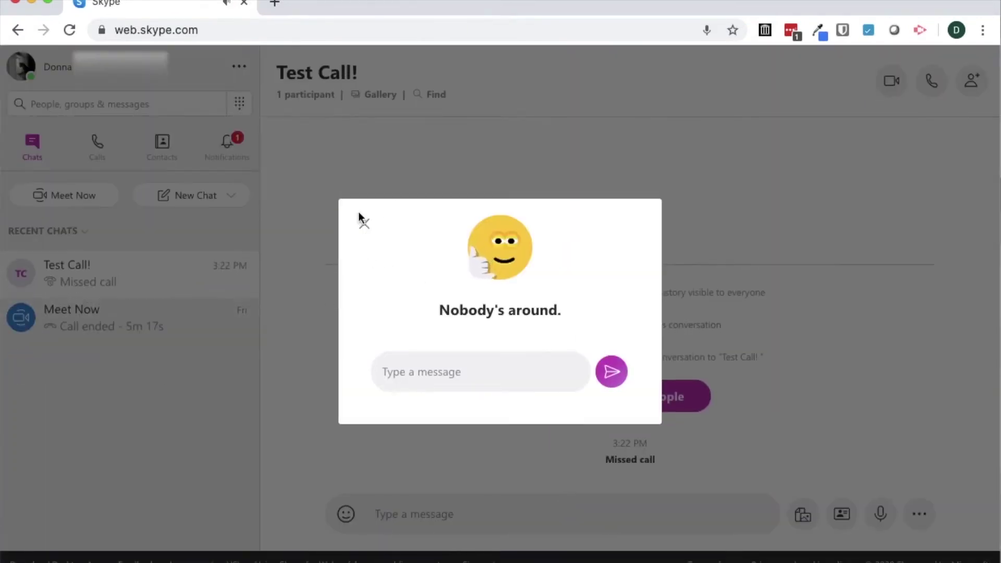
{"action": "left_click", "coordinate": [364, 224]}
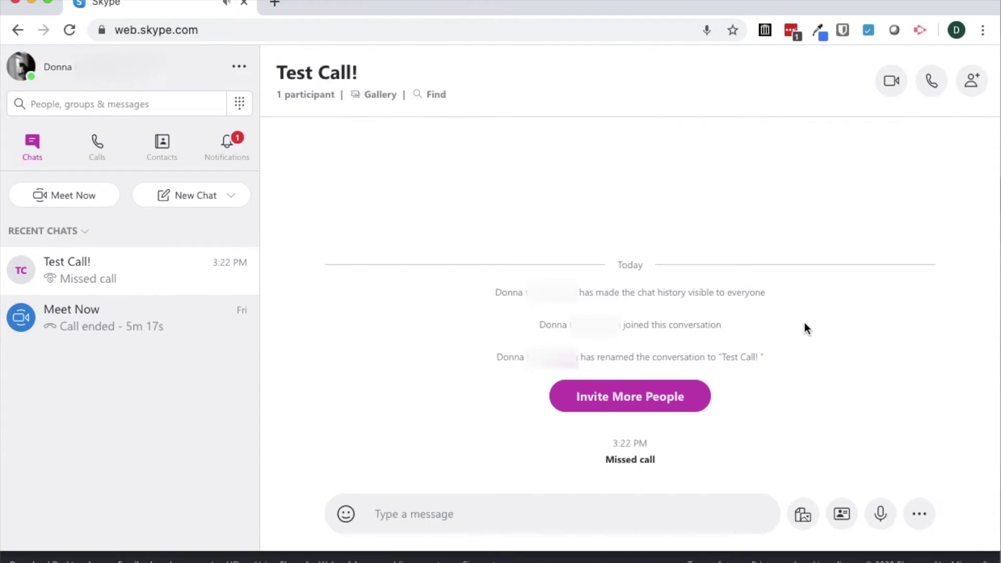
- Open Schedule a Call from the conversation's extra options and begin typing the title
{"action": "left_click", "coordinate": [918, 517]}
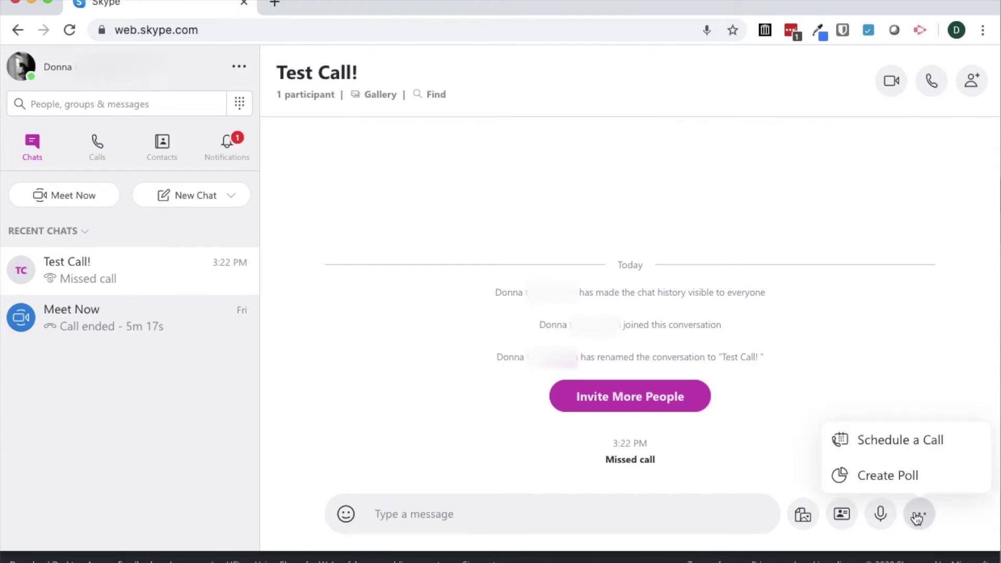
{"action": "left_click", "coordinate": [916, 435]}
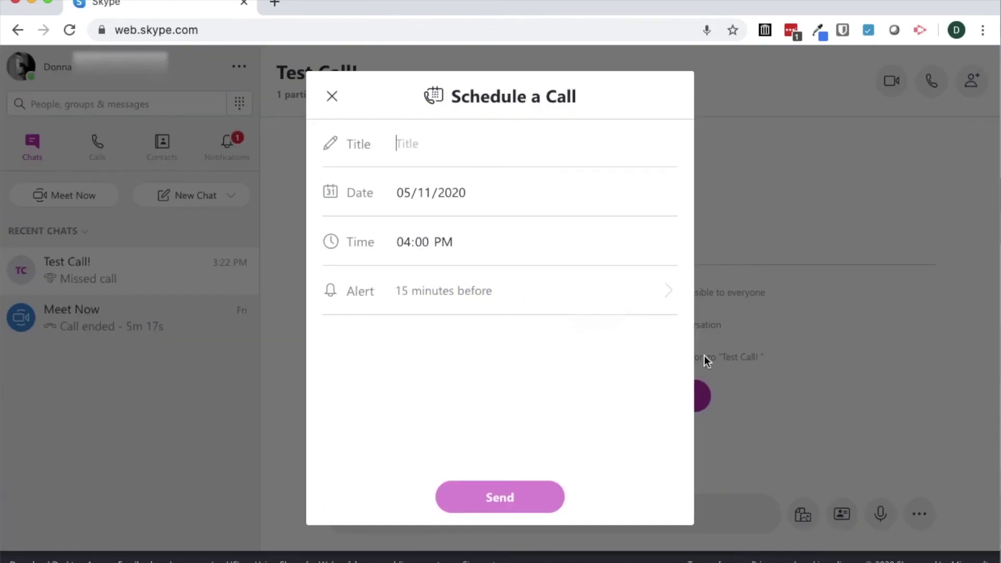
{"action": "type", "text": "T"}
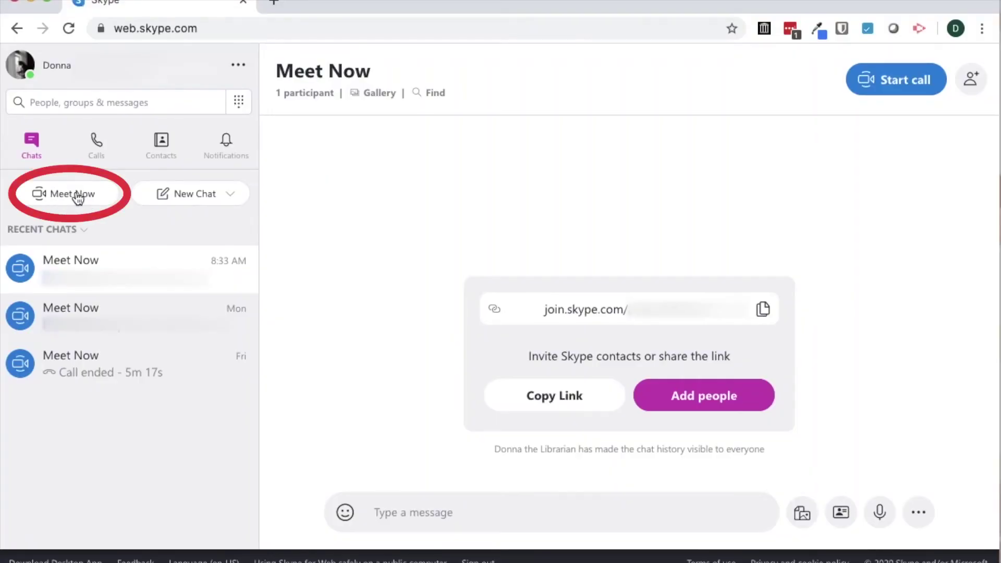
- Start a Skype Meet Now call after checking its Share invite options
{"action": "left_click", "coordinate": [77, 197]}
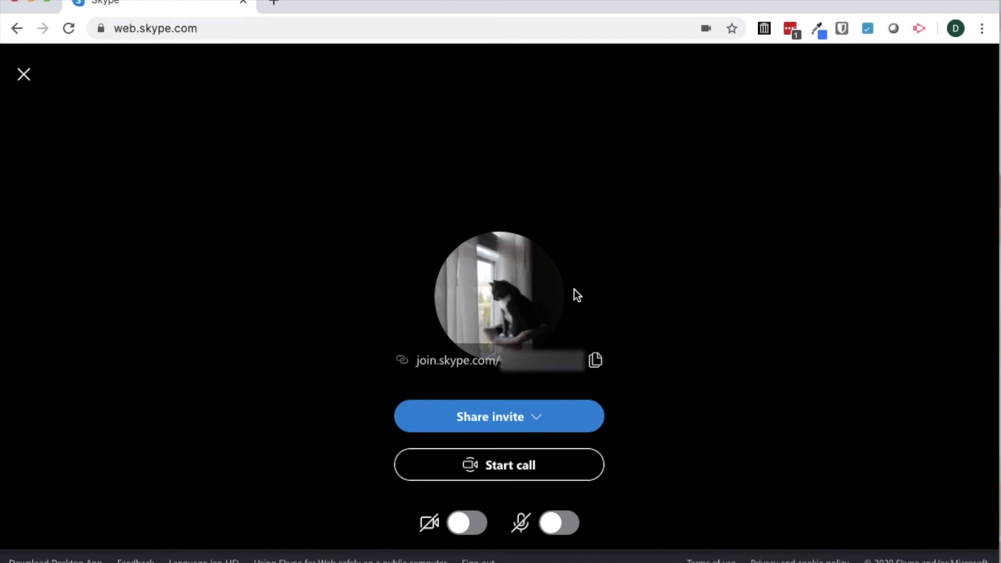
{"action": "left_click", "coordinate": [514, 417]}
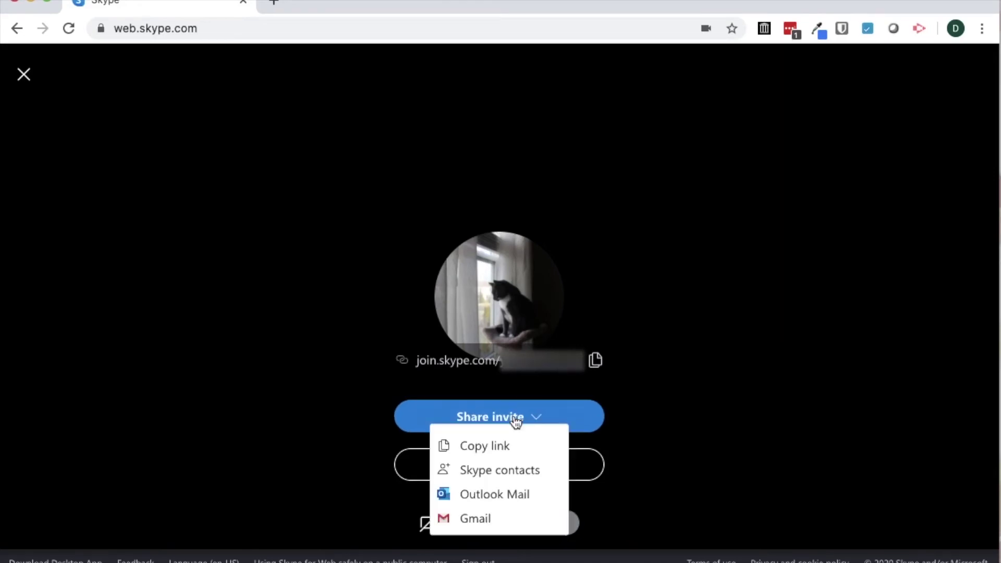
{"action": "left_click", "coordinate": [631, 396]}
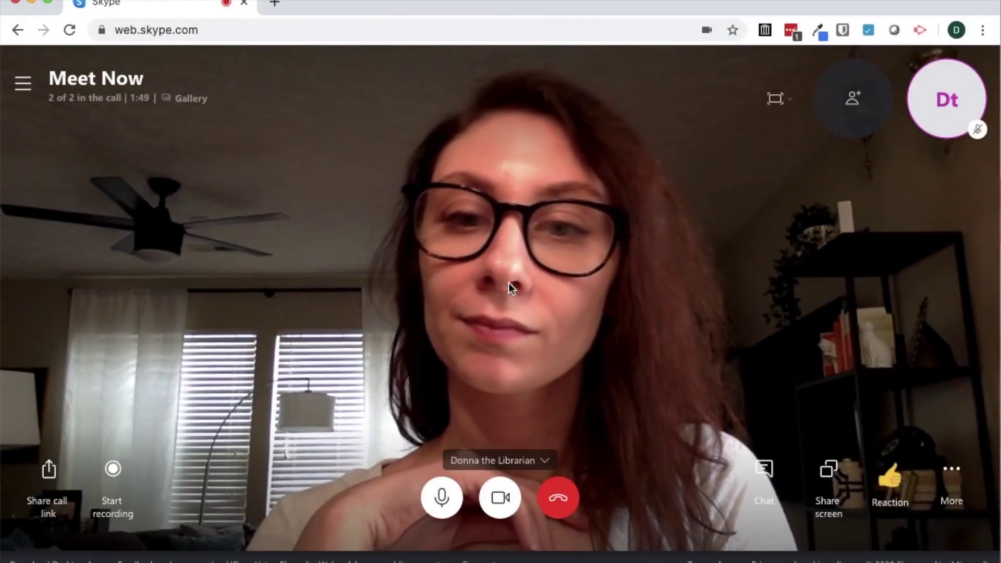
- Review the '2 of 2 in the call' participant list and its Share a link option
{"action": "left_click", "coordinate": [101, 97]}
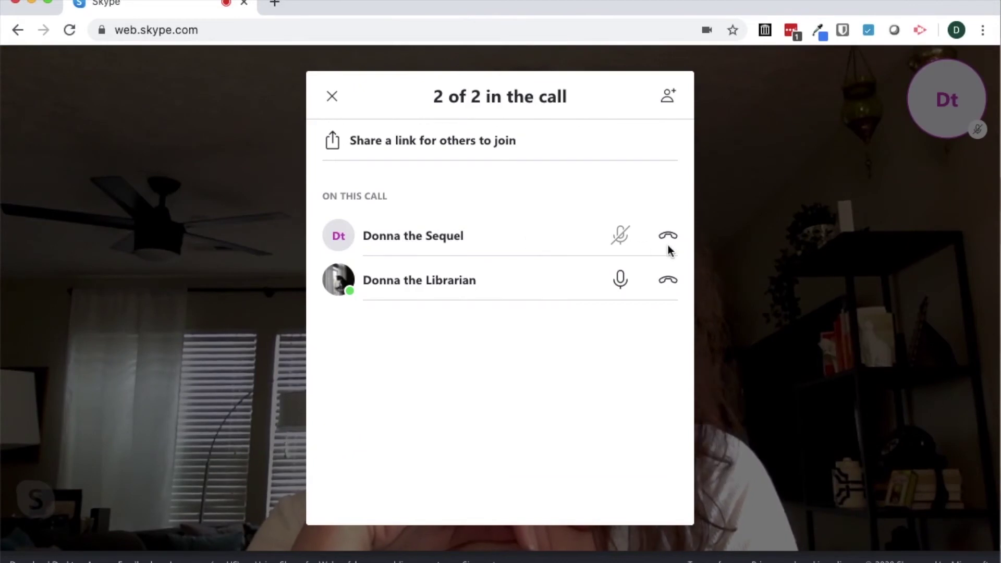
{"action": "left_click", "coordinate": [438, 148]}
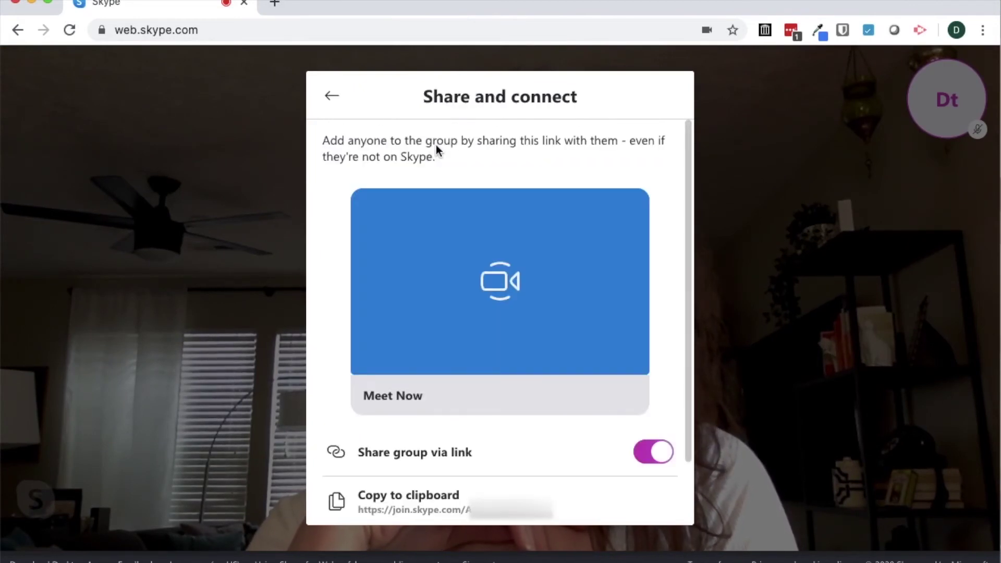
{"action": "left_click", "coordinate": [332, 96]}
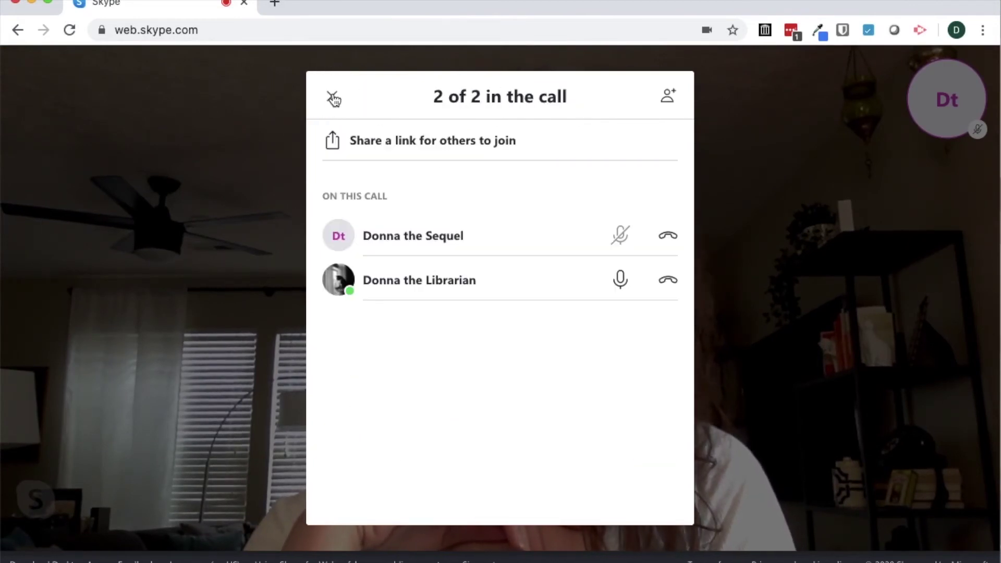
{"action": "left_click", "coordinate": [333, 98]}
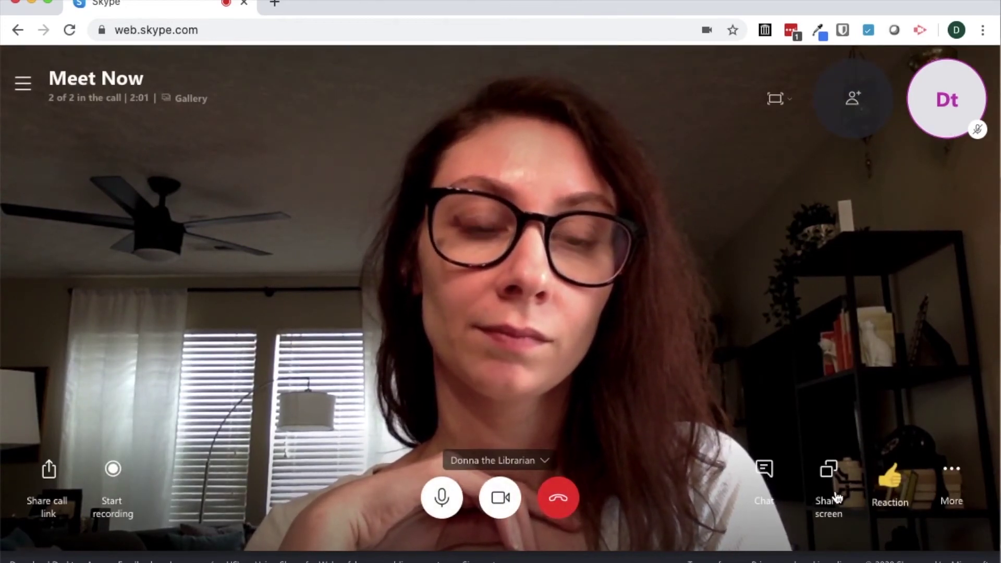
- Send 'Hey!' in the call chat, then close the chat panel
{"action": "left_click", "coordinate": [764, 472]}
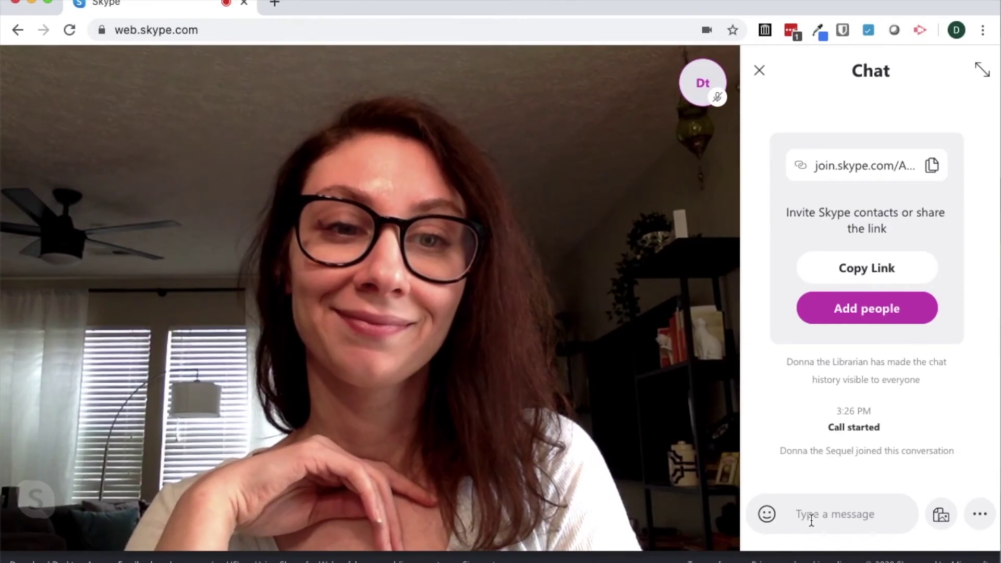
{"action": "left_click", "coordinate": [811, 515]}
{"action": "type", "text": "Hey!"}
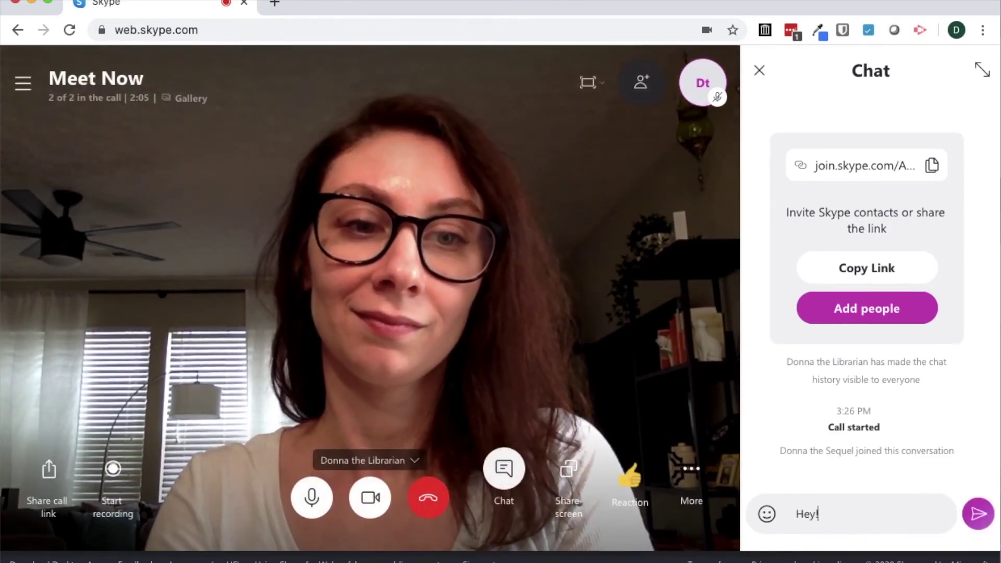
{"action": "key", "text": "Return"}
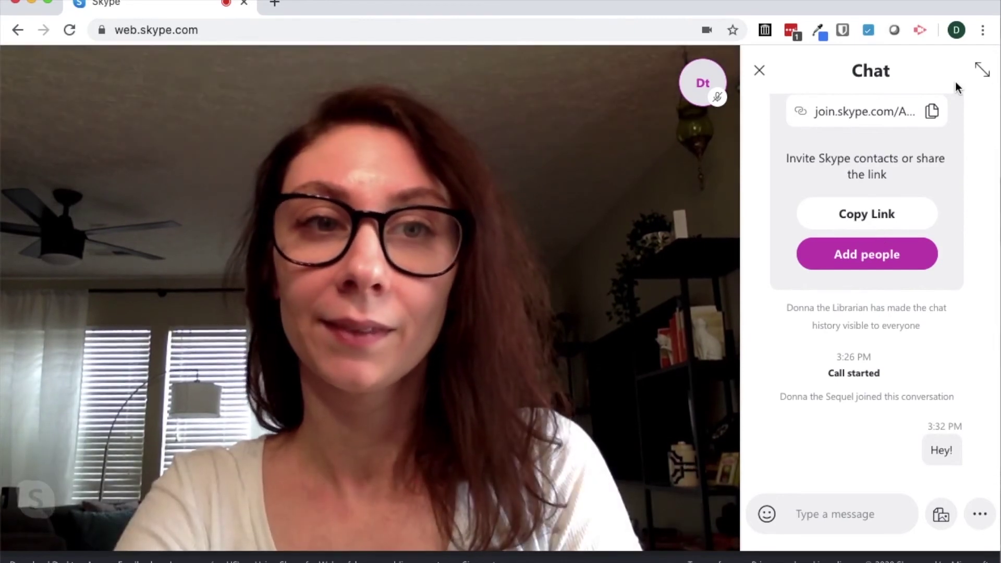
{"action": "left_click", "coordinate": [760, 73]}
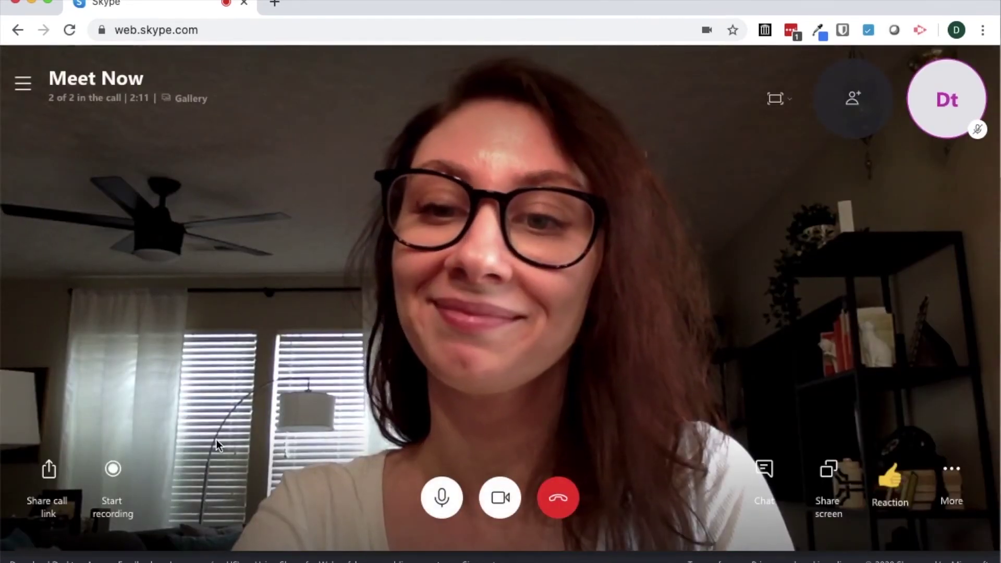
- Look over Share call link, Reaction and More options, then choose Share screen
{"action": "left_click", "coordinate": [49, 470]}
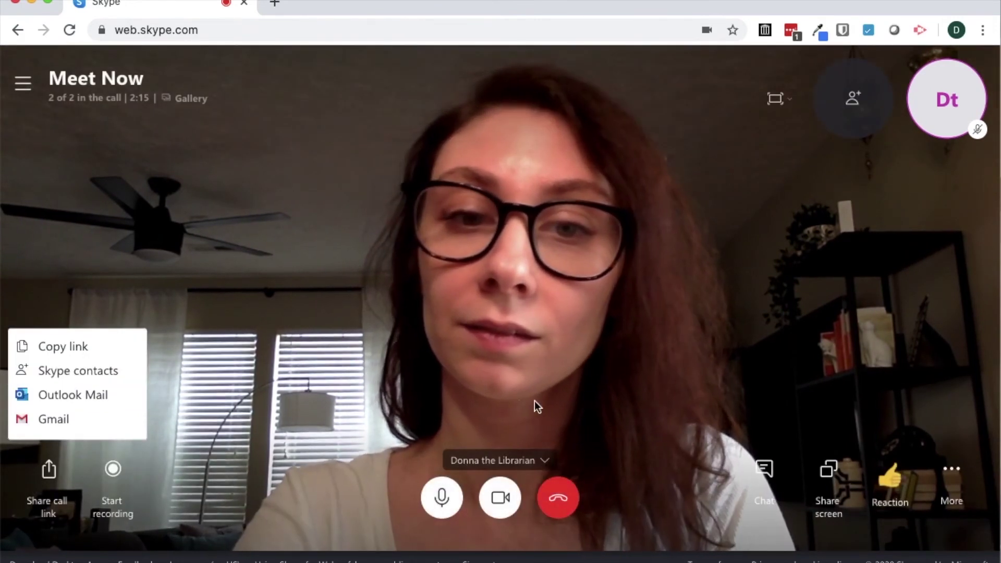
{"action": "left_click", "coordinate": [890, 504]}
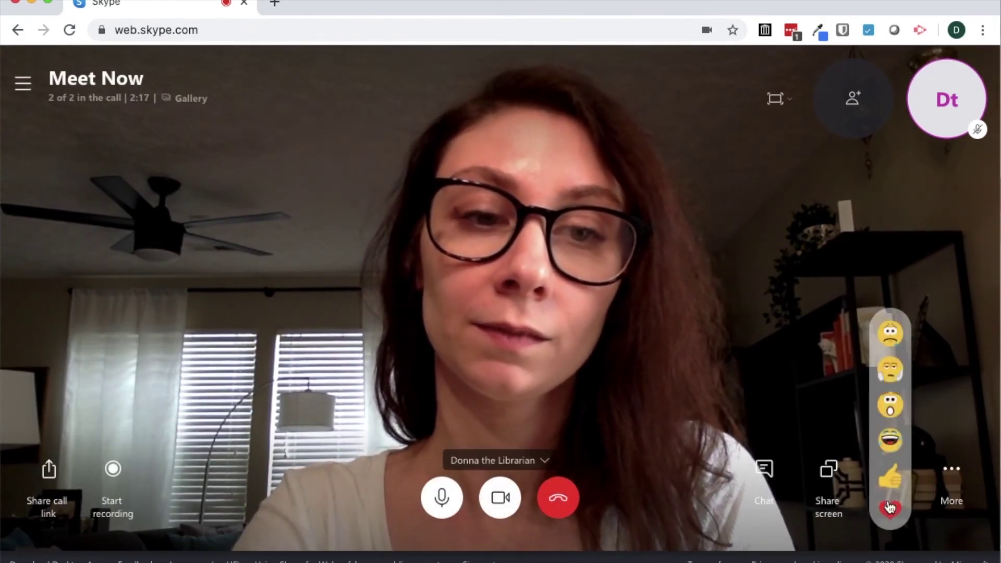
{"action": "left_click", "coordinate": [951, 471]}
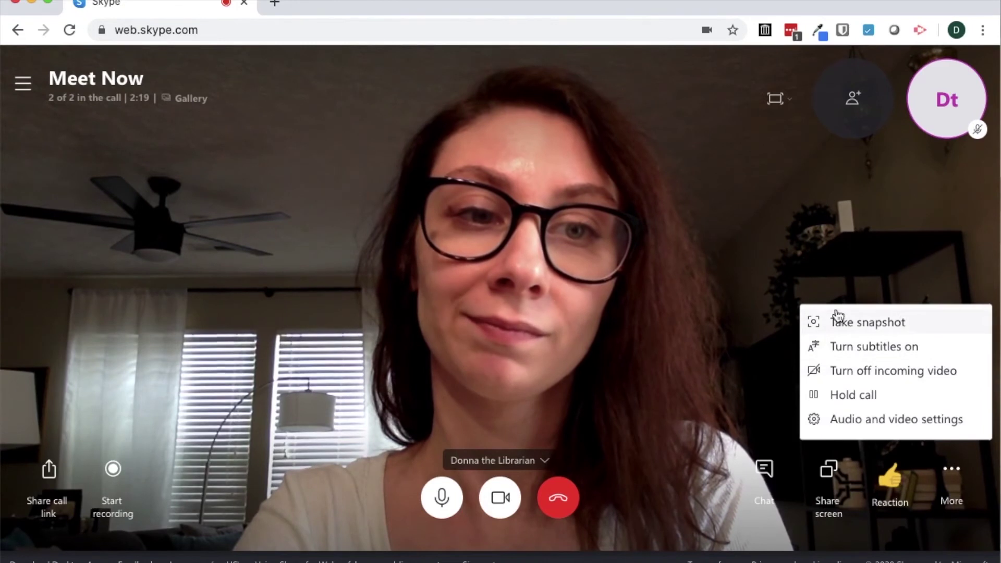
{"action": "left_click", "coordinate": [831, 510]}
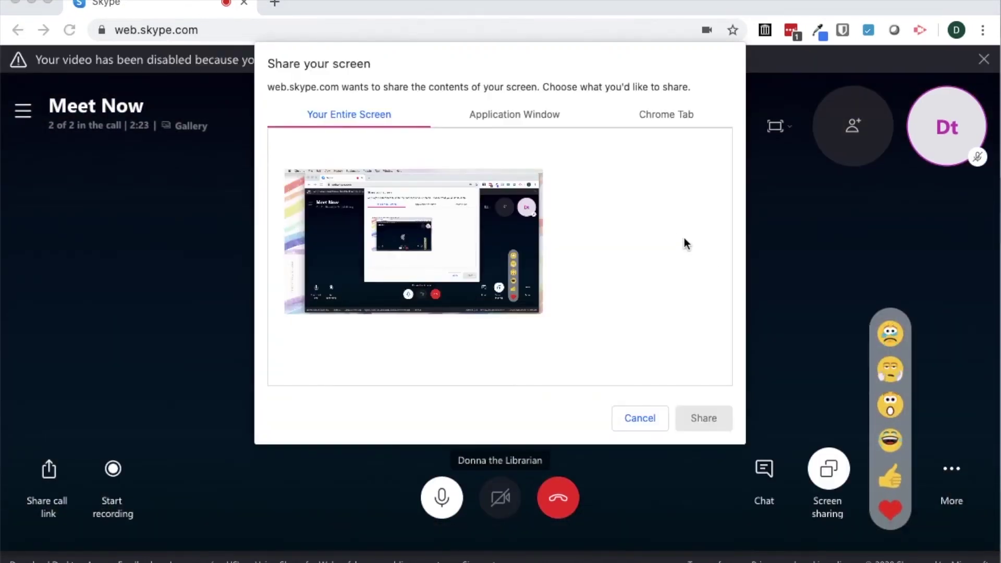
- Cancel the screen chooser, dismiss the participant menu, and choose Stop sharing
{"action": "left_click", "coordinate": [657, 426]}
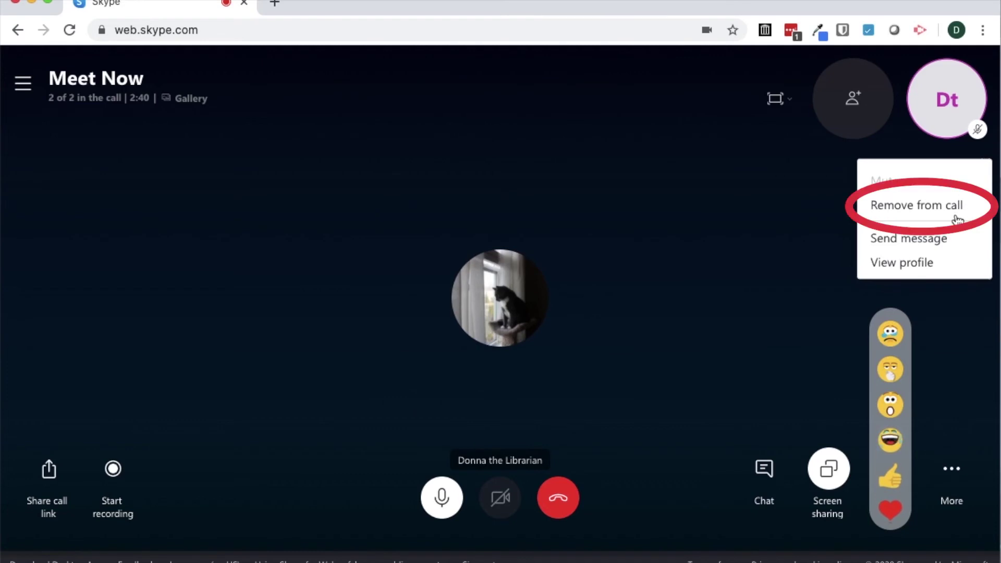
{"action": "left_click", "coordinate": [953, 379]}
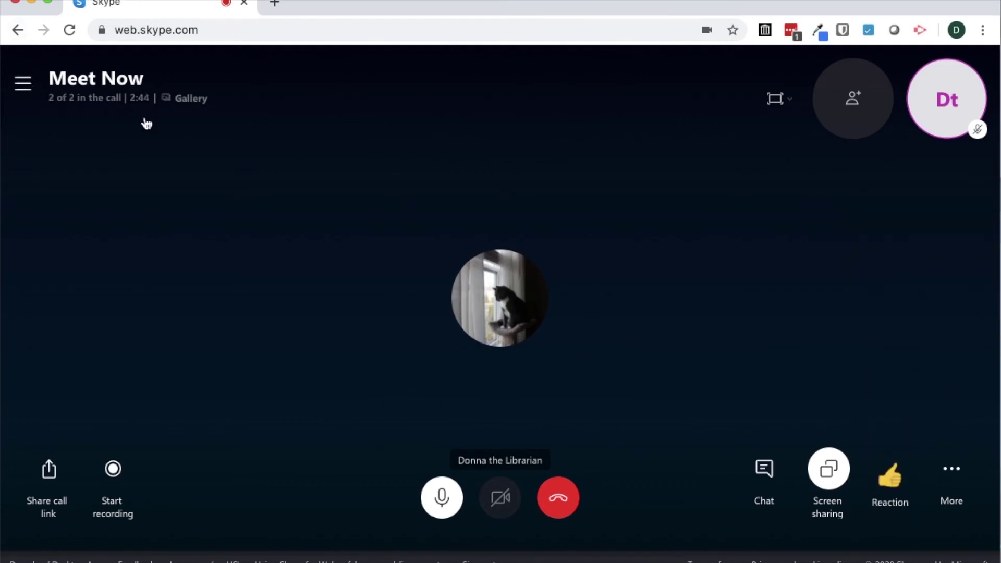
{"action": "left_click", "coordinate": [825, 472]}
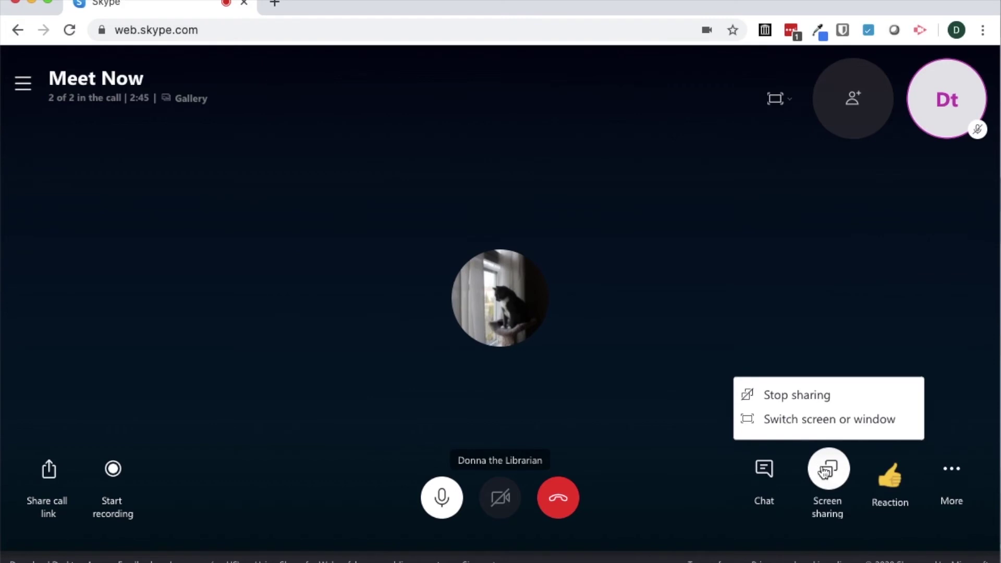
{"action": "left_click", "coordinate": [812, 401]}
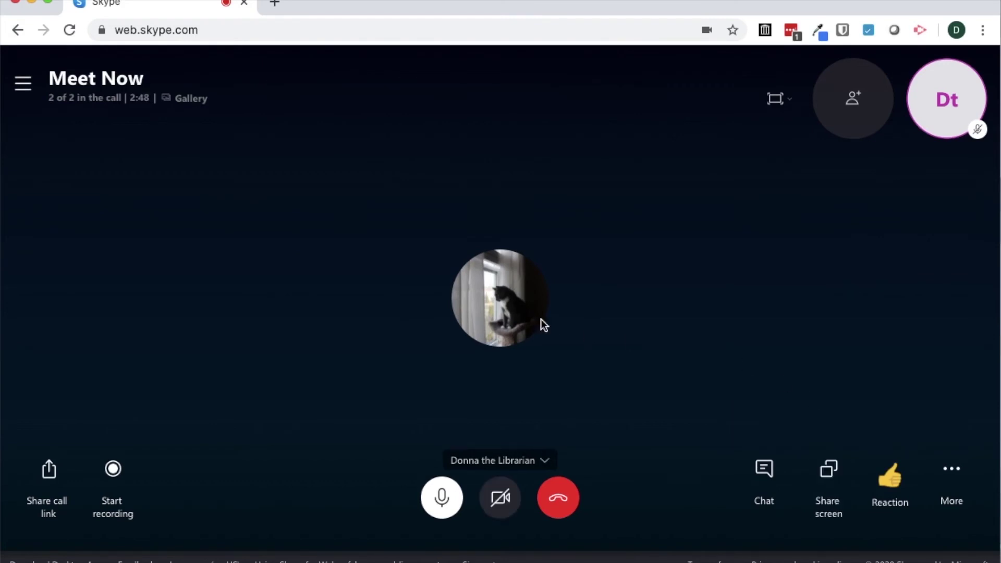